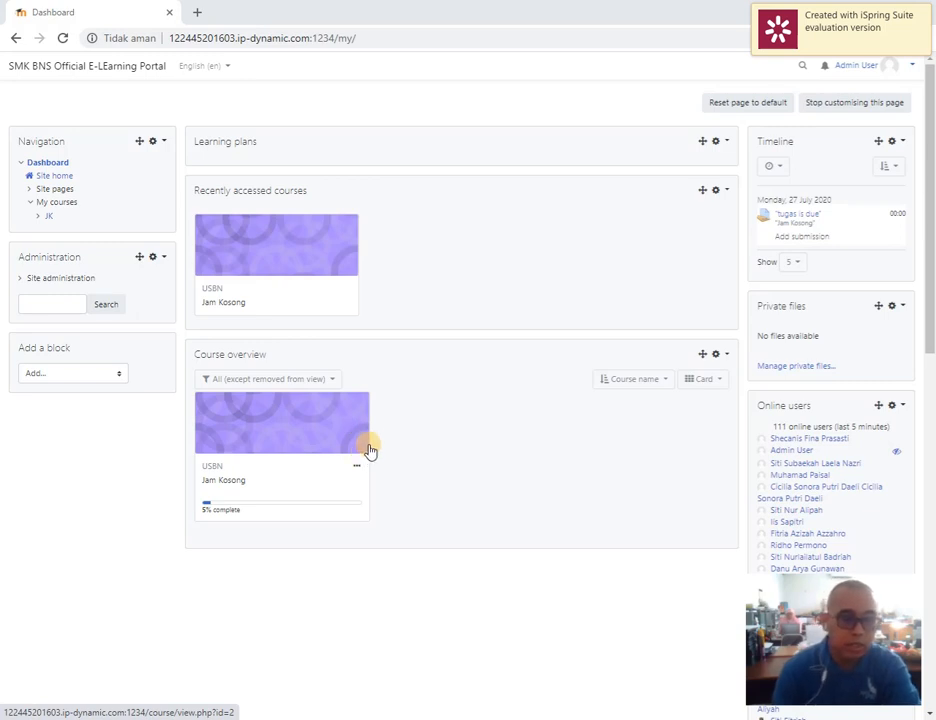
Open the Jam Kosong course from the course overview and look through its weekly sections
left_click(226, 483)
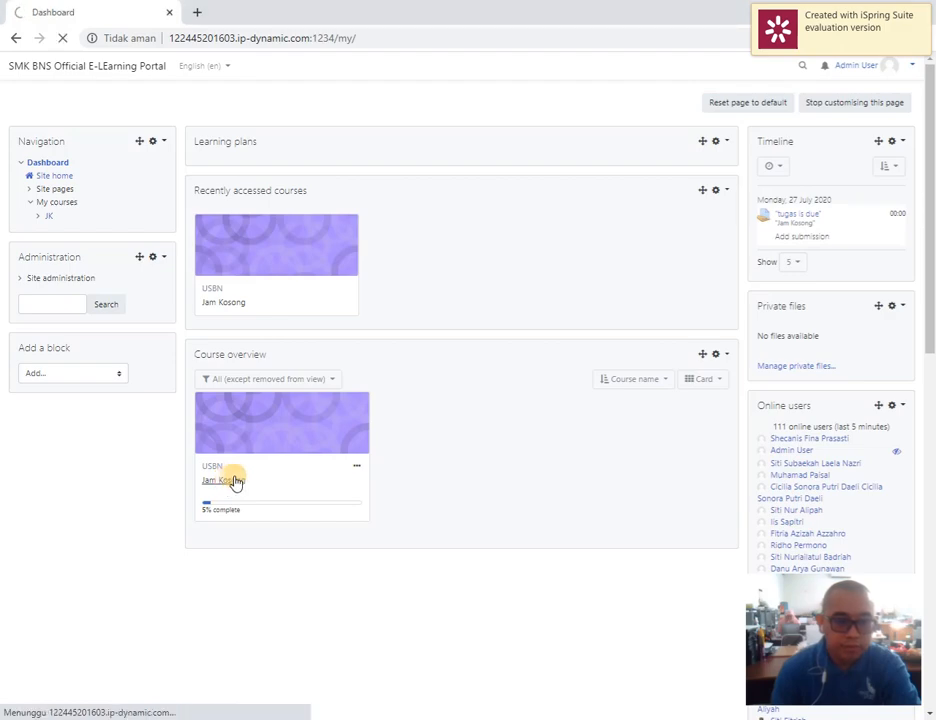
scroll(497, 474, "down", 2)
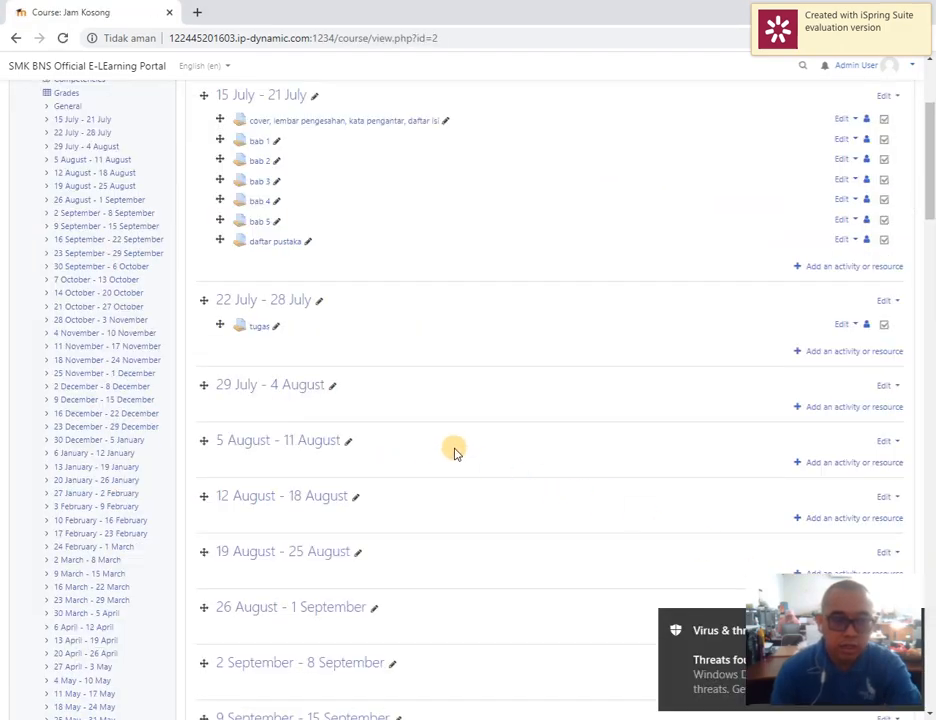
scroll(473, 447, "up", 1)
scroll(473, 447, "up", 3)
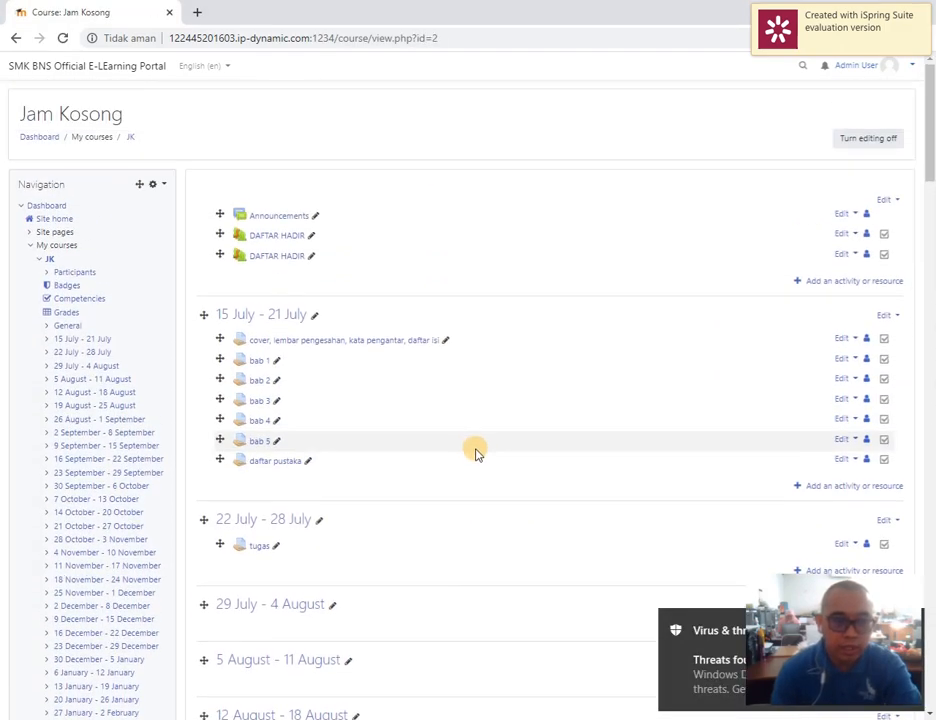
scroll(450, 503, "down", 3)
scroll(490, 485, "down", 1)
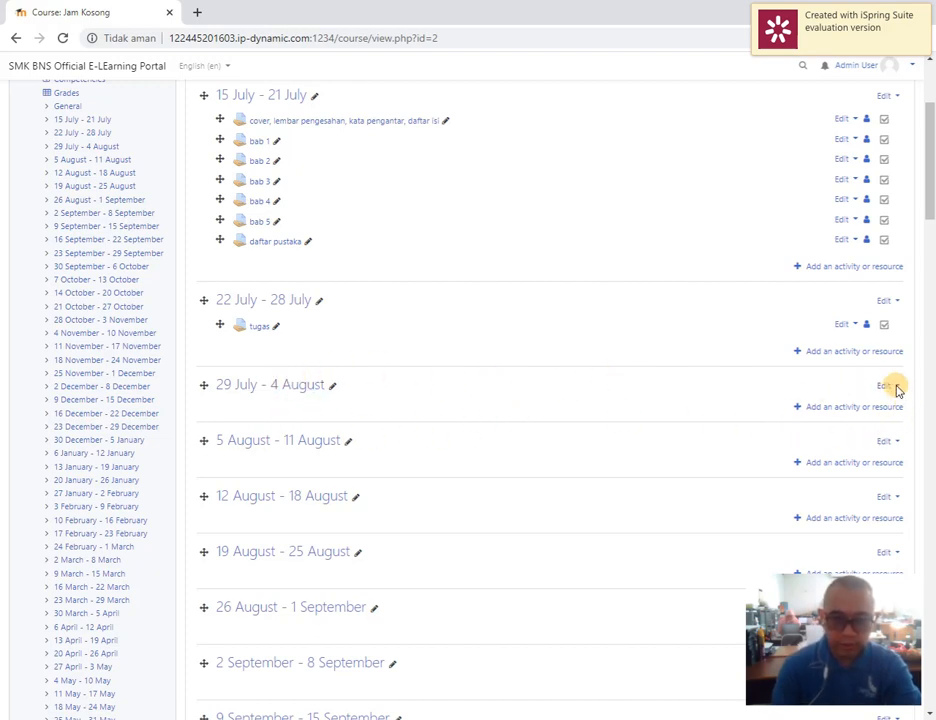
scroll(804, 361, "up", 3)
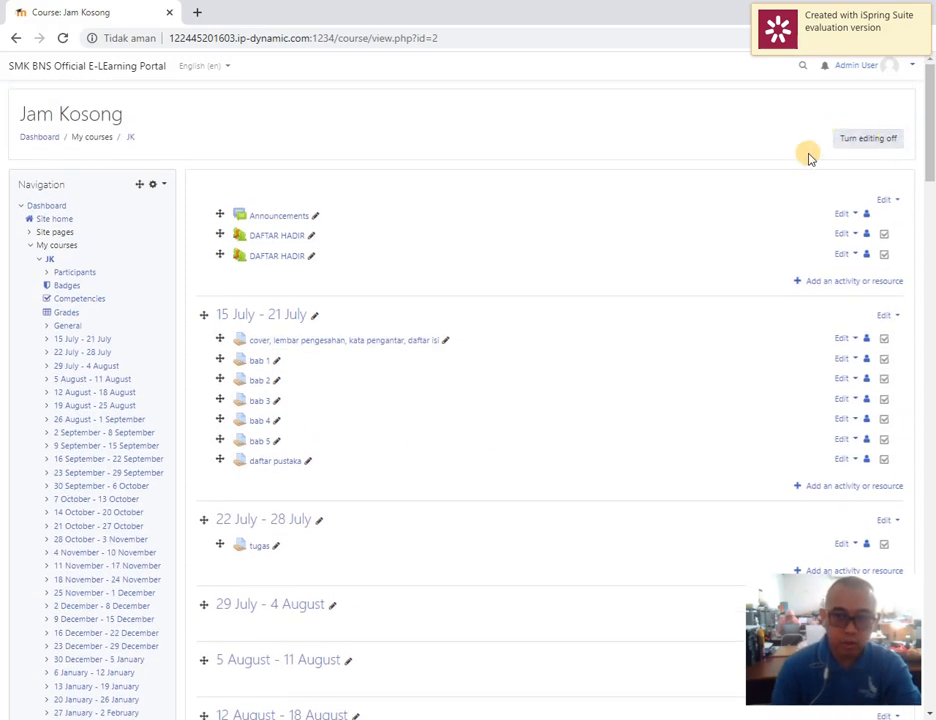
left_click(896, 141)
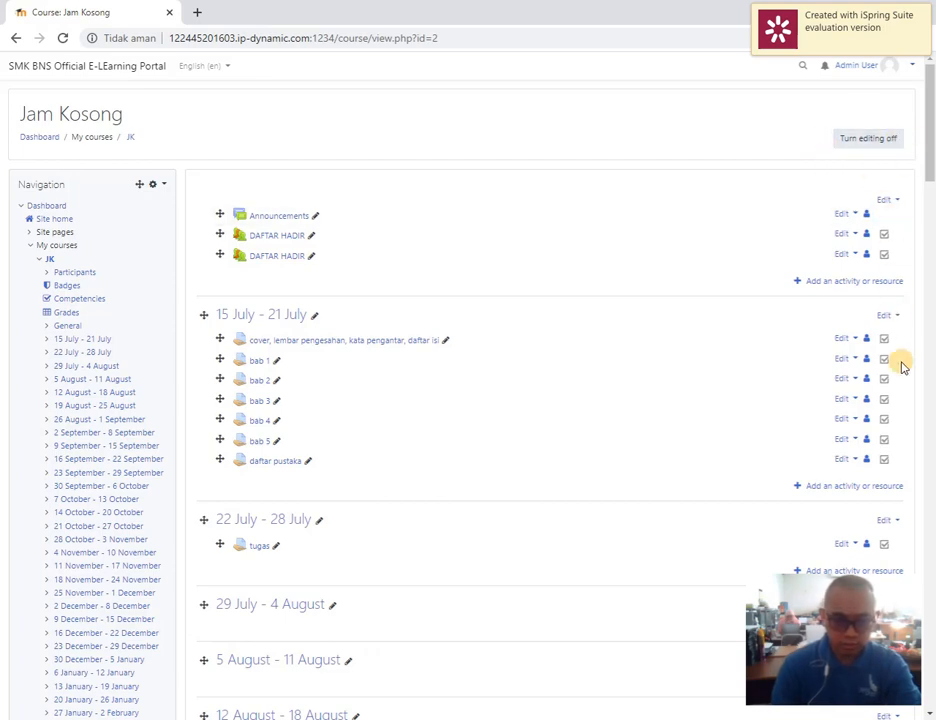
Add a Quiz activity to the 29 July - 4 August section
scroll(893, 380, "down", 2)
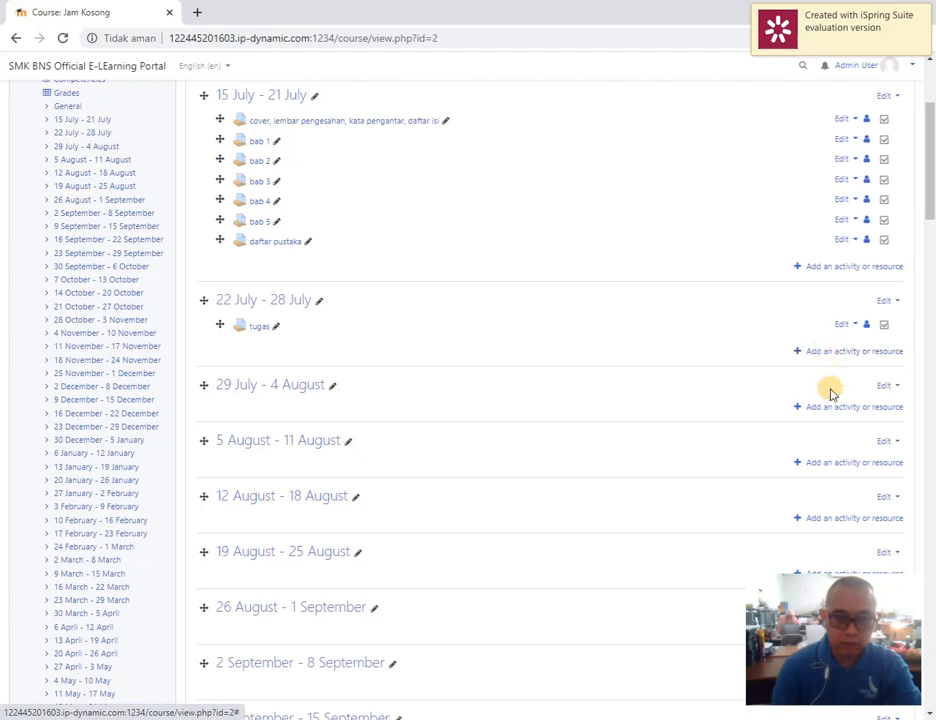
left_click(879, 410)
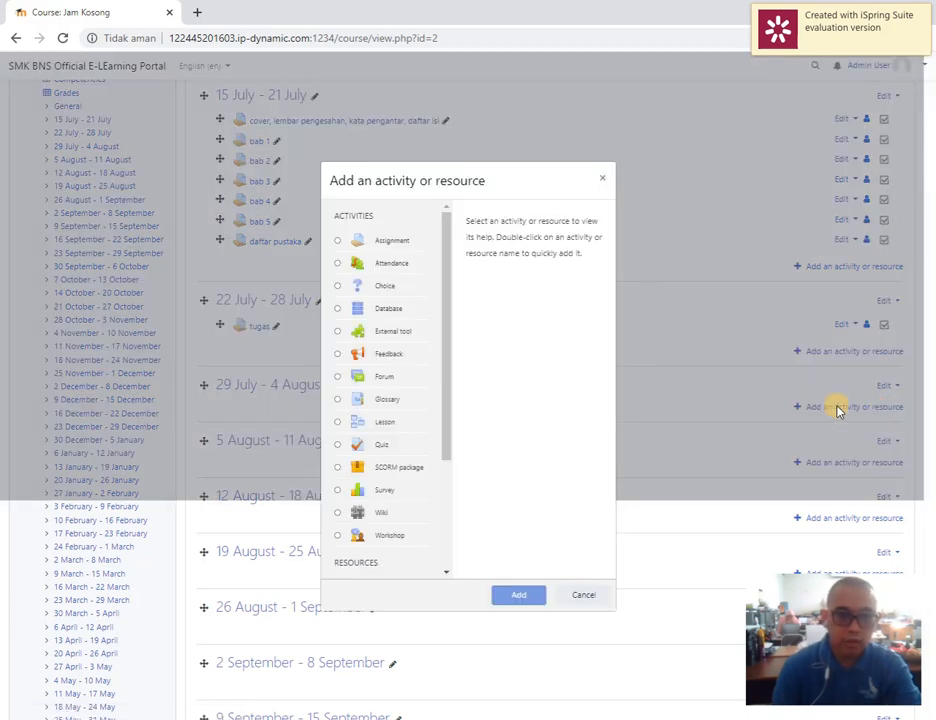
left_click(360, 446)
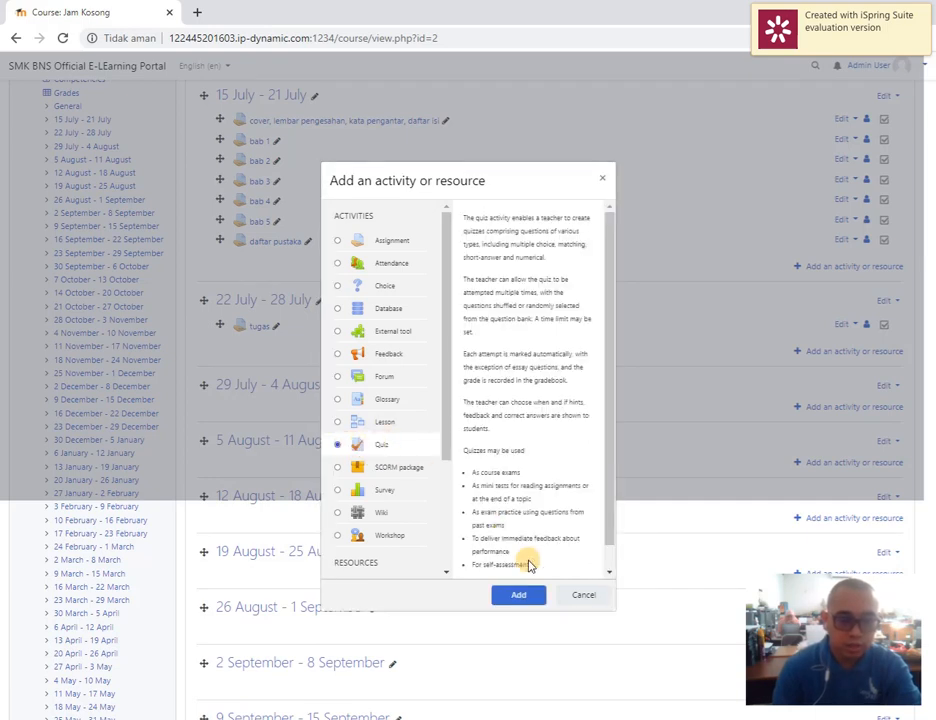
left_click(528, 598)
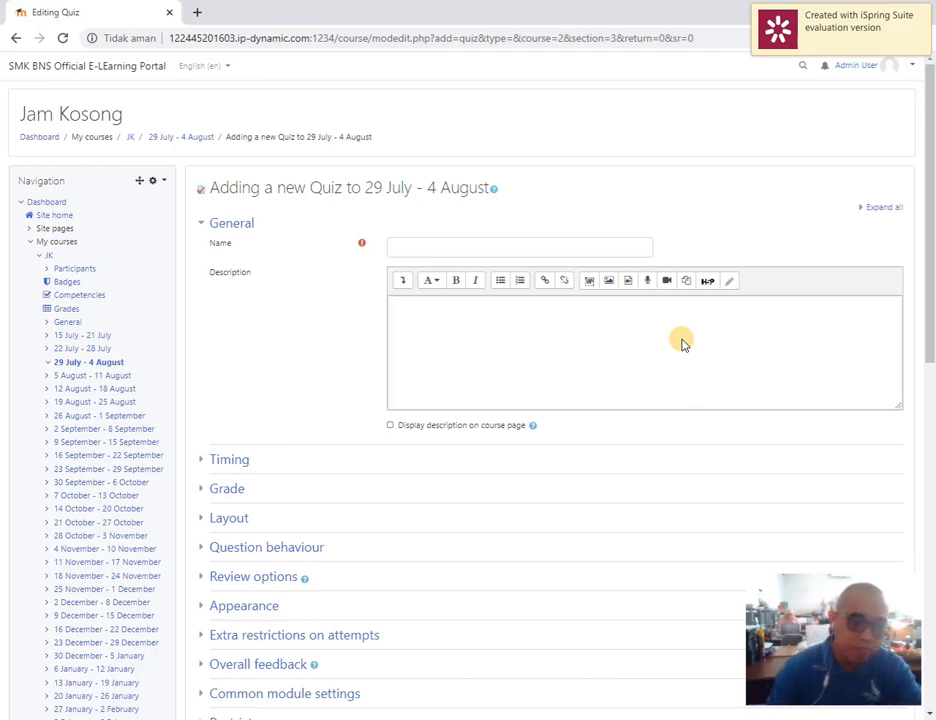
Name the quiz "Ulangan Harian 30 Juli 2020 (pertemuan ke 5) KD 3.4"
left_click(470, 246)
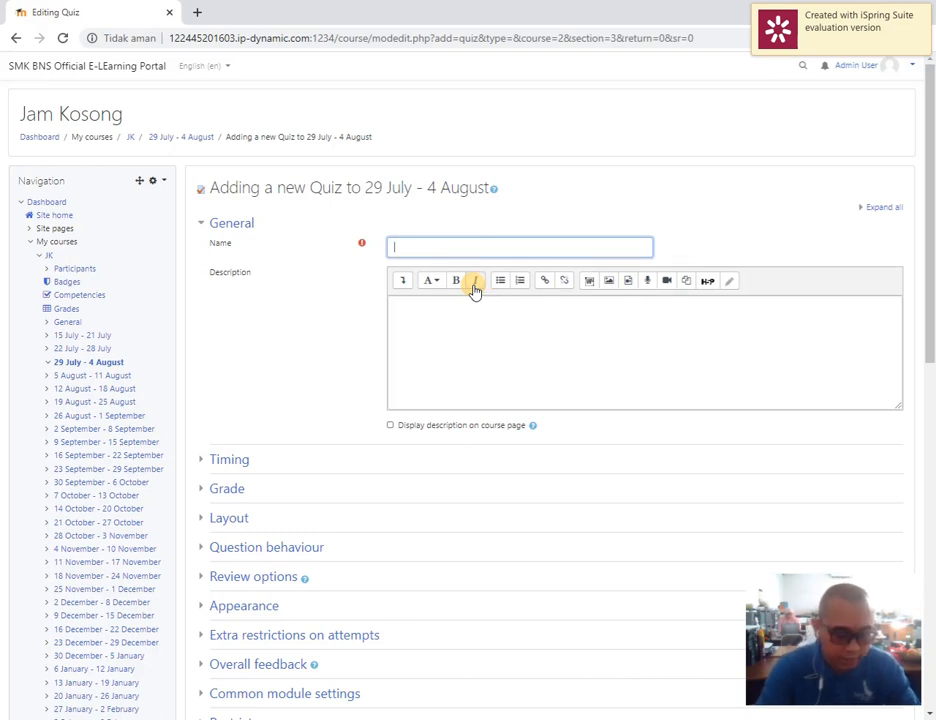
type("ULANG")
key("BackSpace")
key("BackSpace")
key("BackSpace")
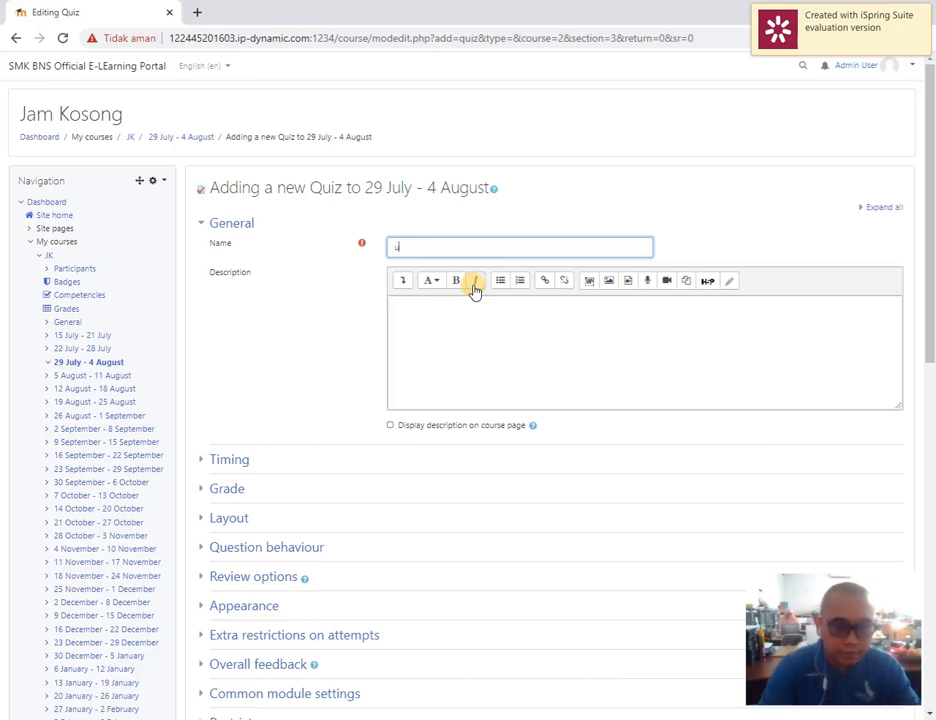
type("Ulangan Harian")
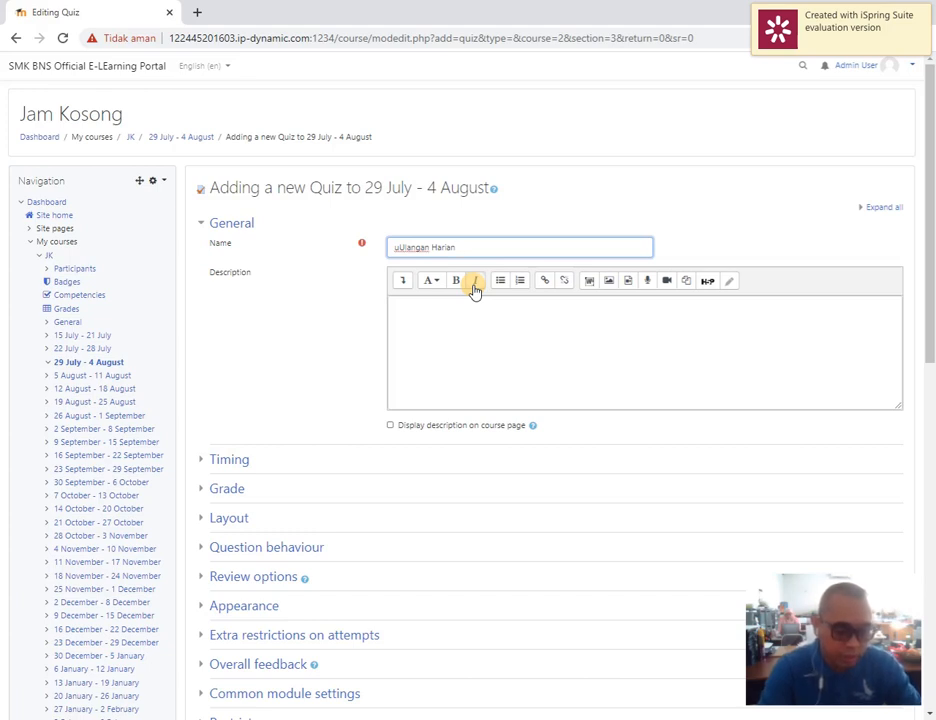
type("30 Juli 2020")
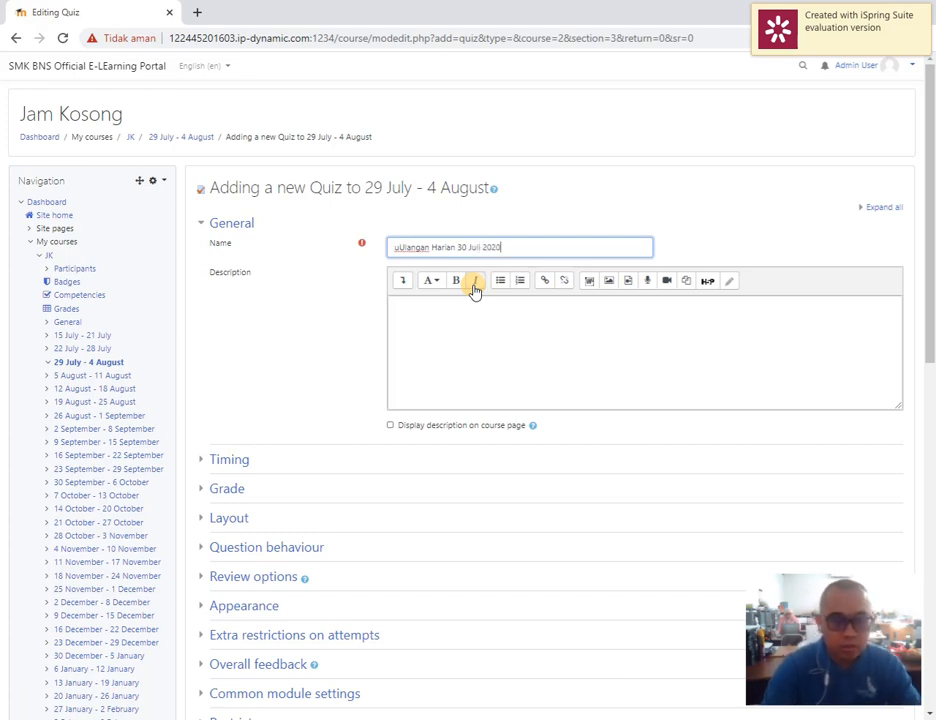
key("Home")
key("Delete")
key("End")
type("(pertemu")
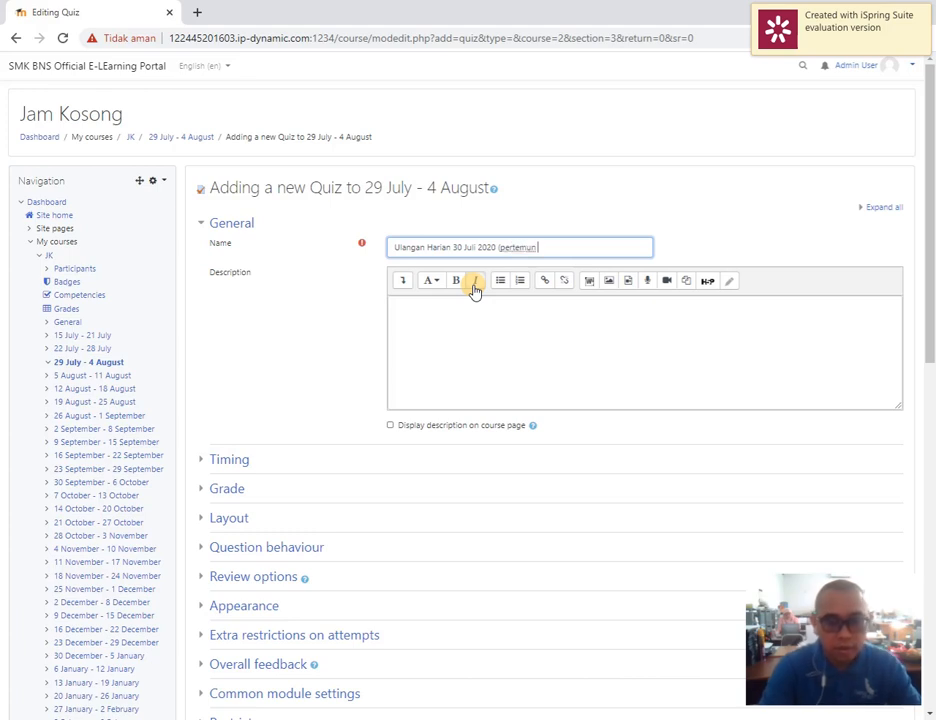
type("n ke 5) KD 3.4")
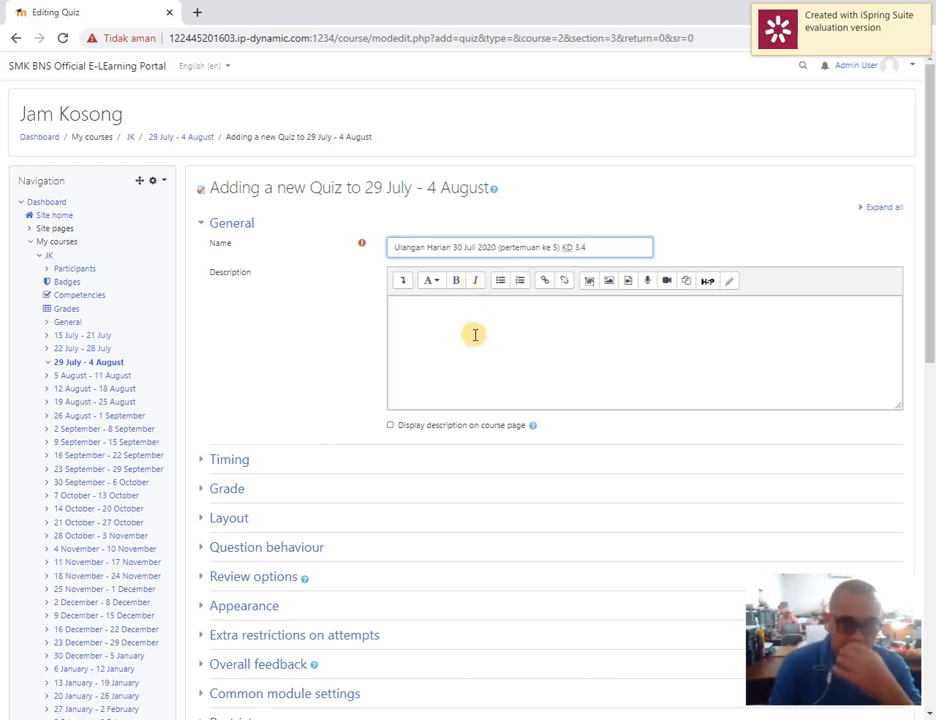
left_click(475, 334)
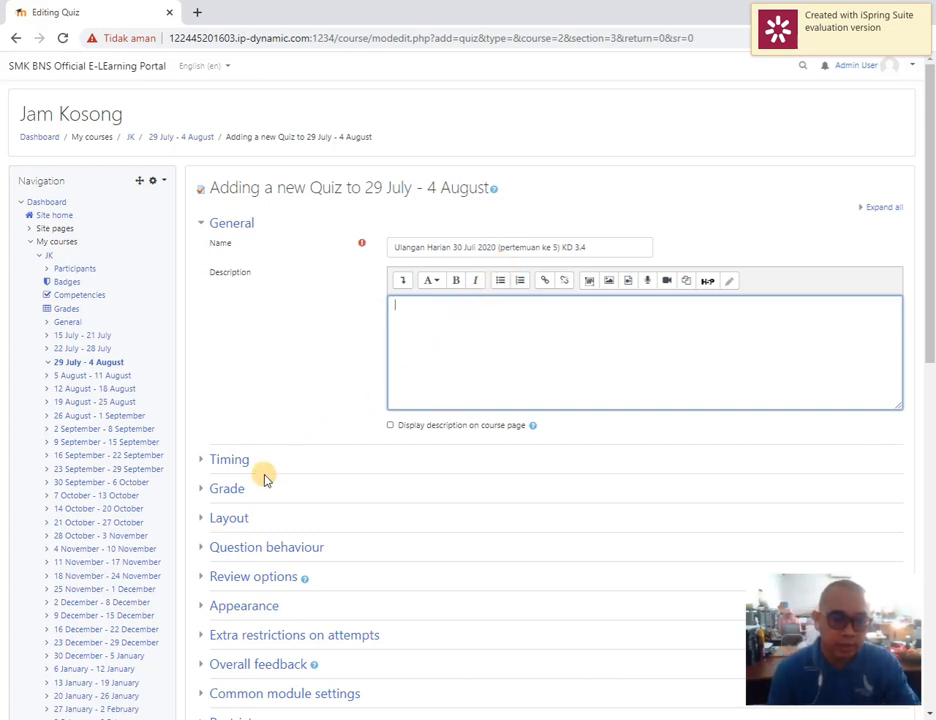
Enable the quiz's opening and closing dates in the timing settings and set the day of both to 30
left_click(226, 462)
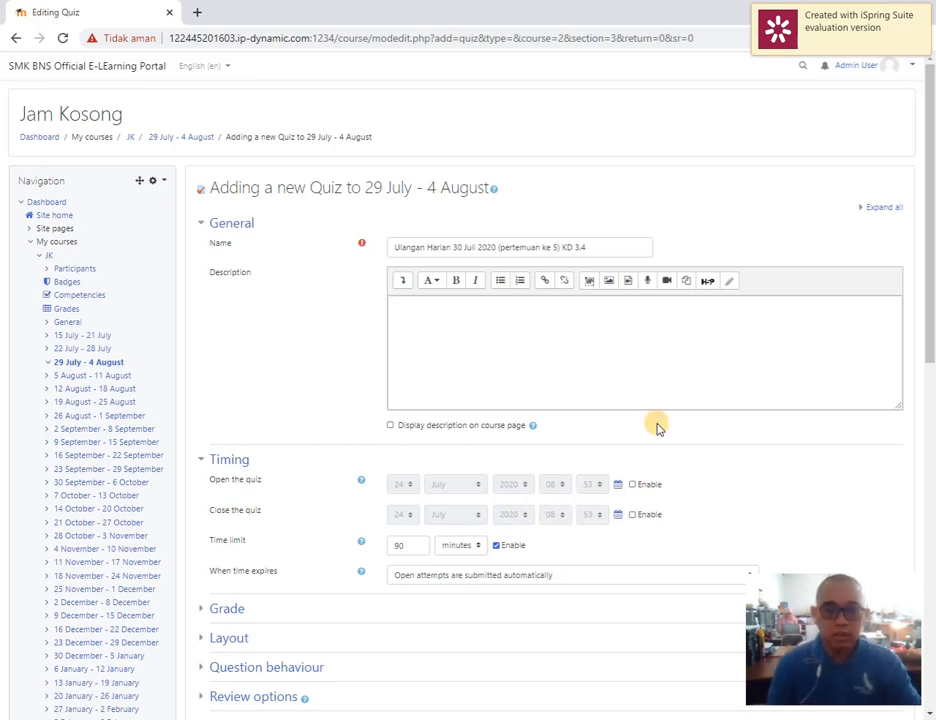
left_click(643, 484)
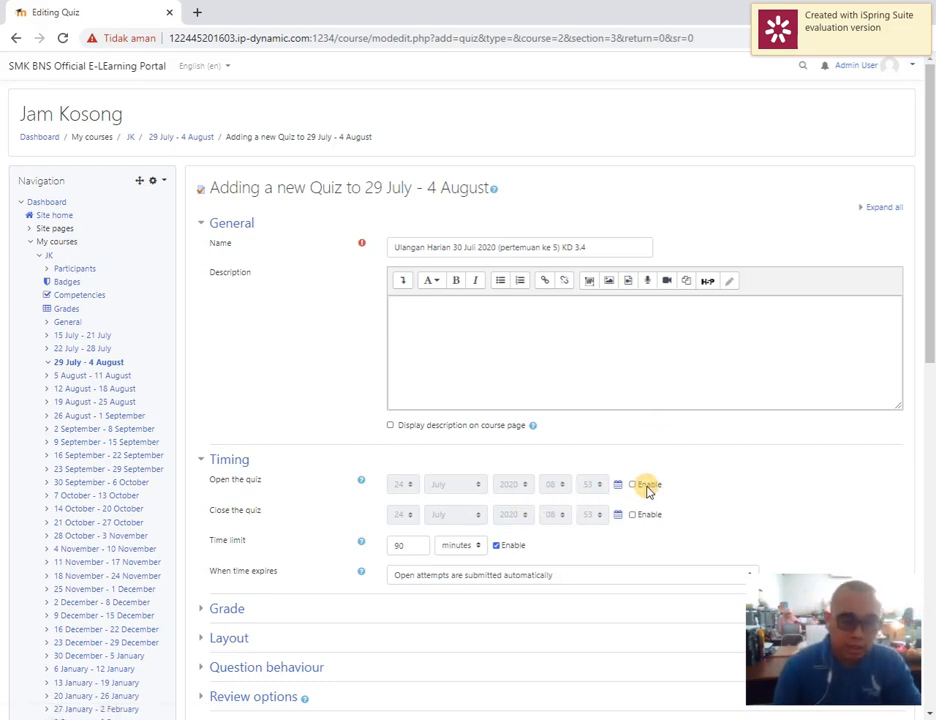
left_click(650, 515)
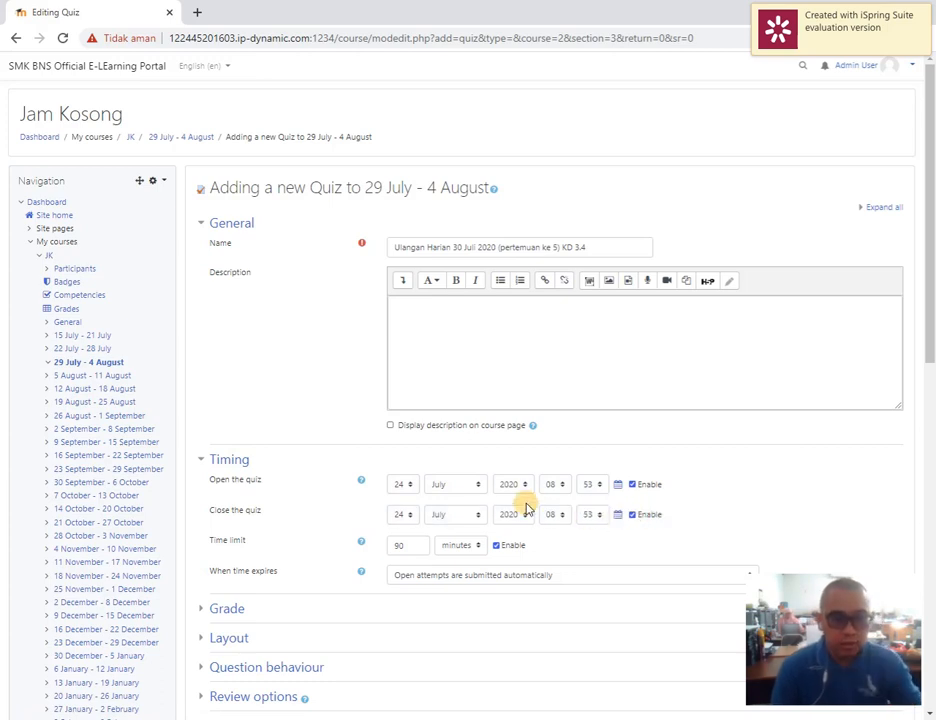
left_click(406, 488)
scroll(410, 470, "down", 3)
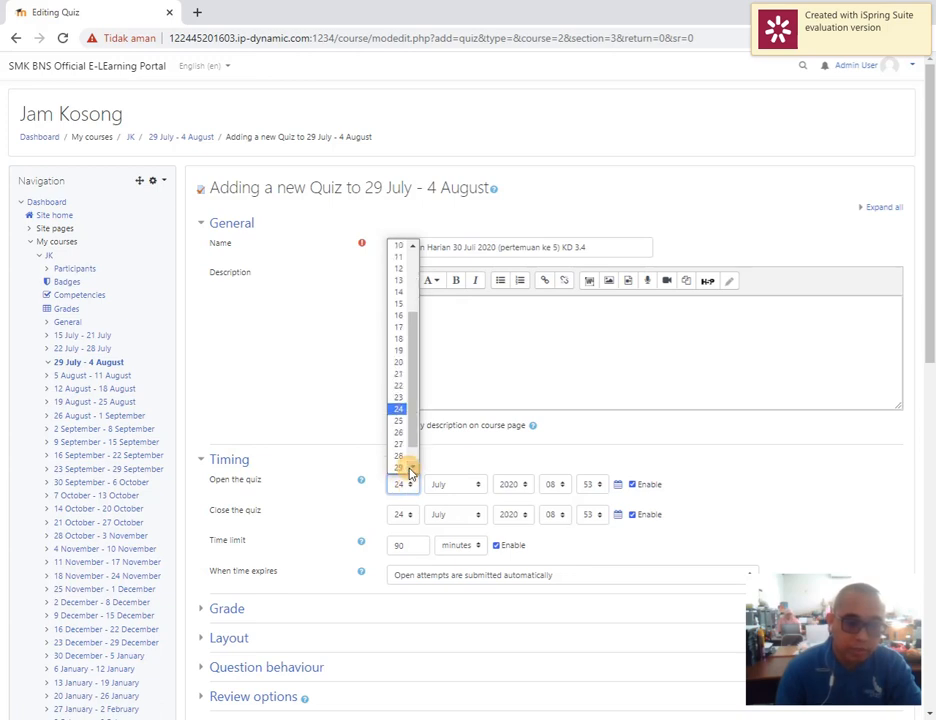
left_click(409, 468)
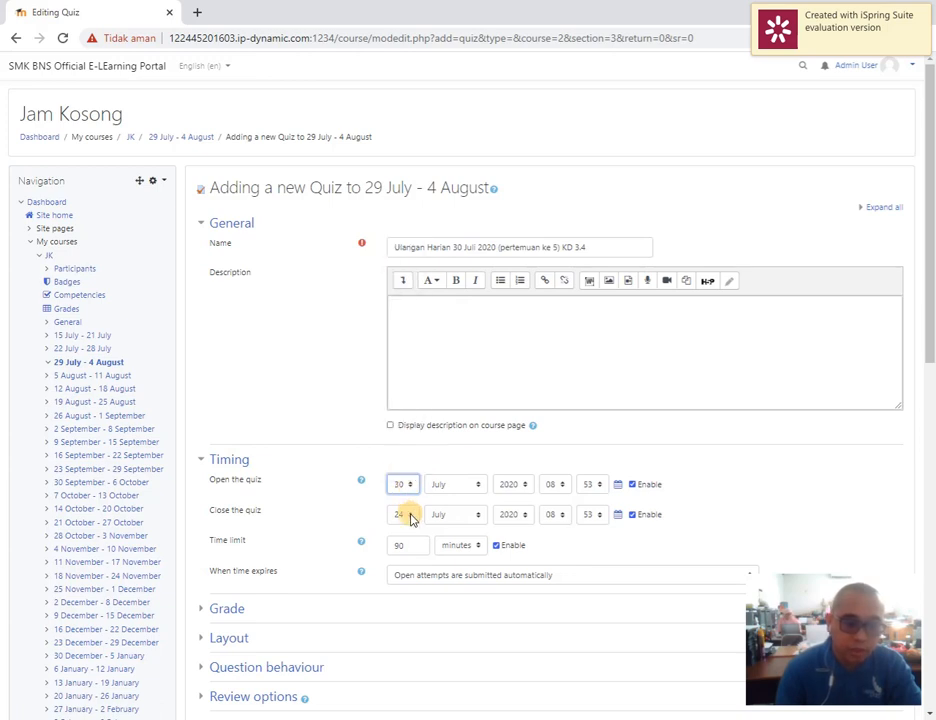
left_click(411, 517)
scroll(412, 500, "down", 3)
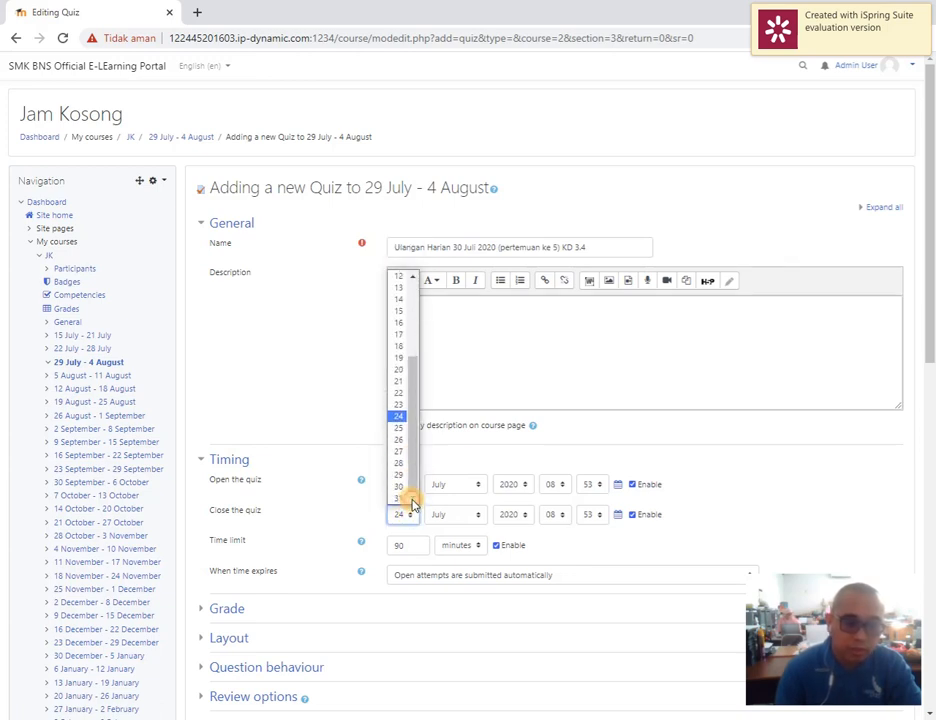
left_click(408, 493)
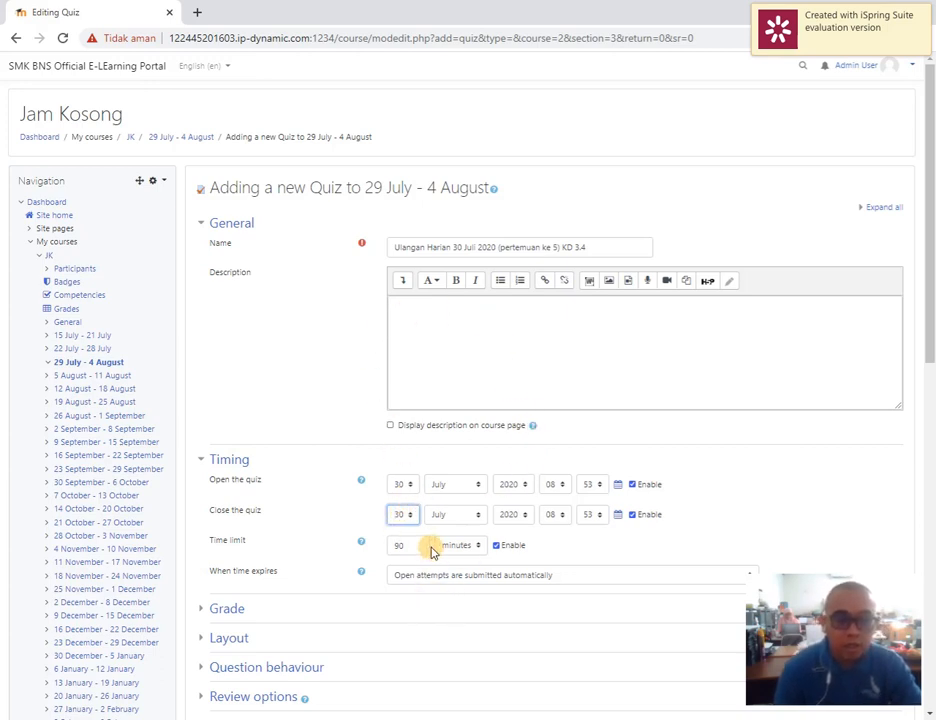
Set the quiz's opening time to 09:05
left_click(558, 484)
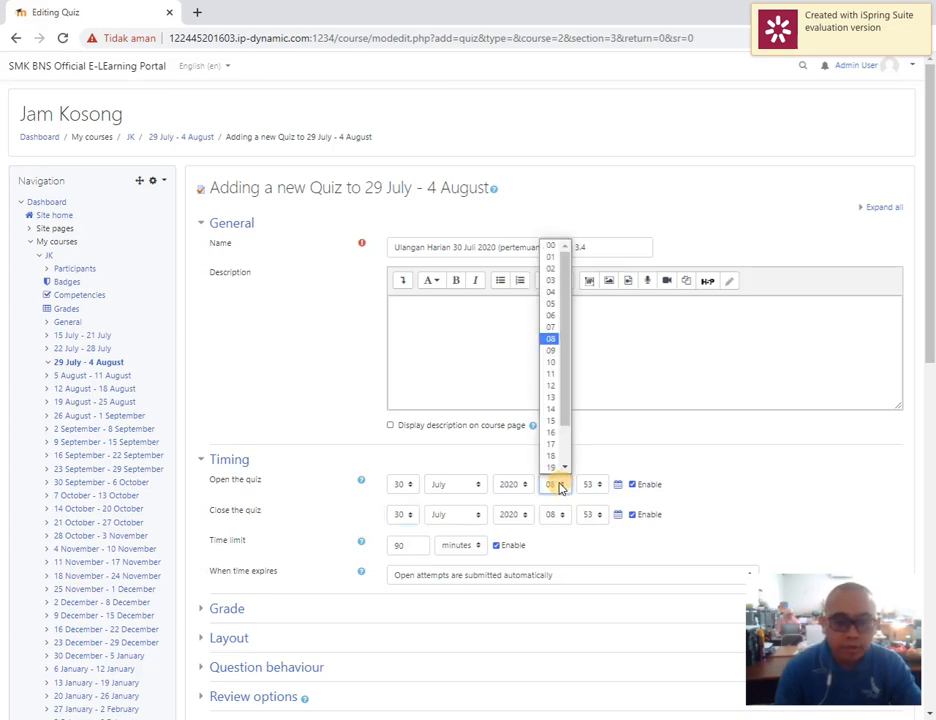
left_click(551, 349)
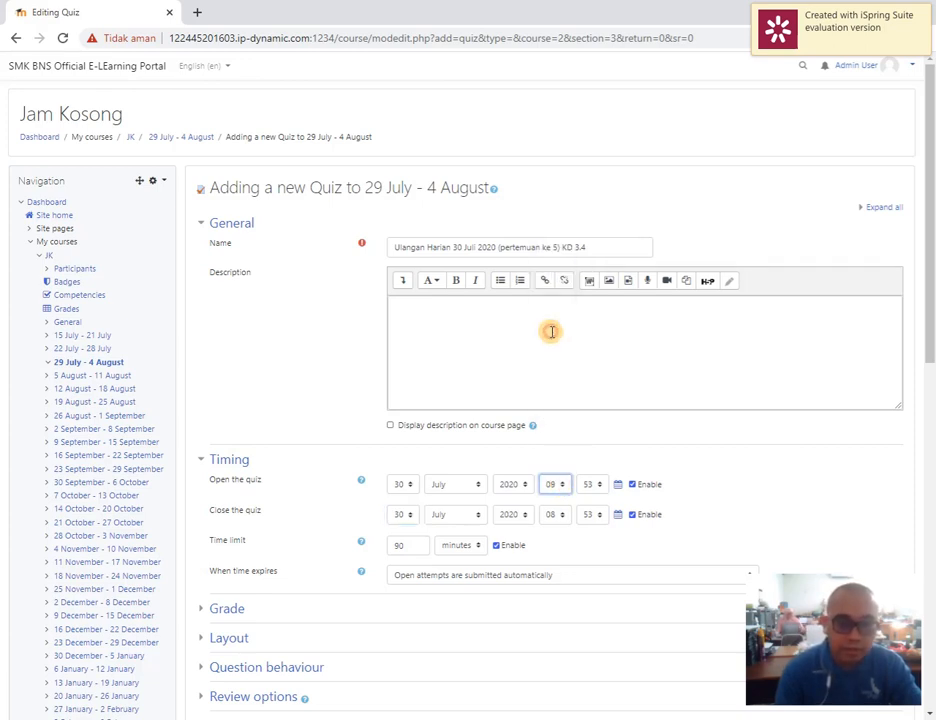
left_click(590, 485)
scroll(607, 370, "up", 3)
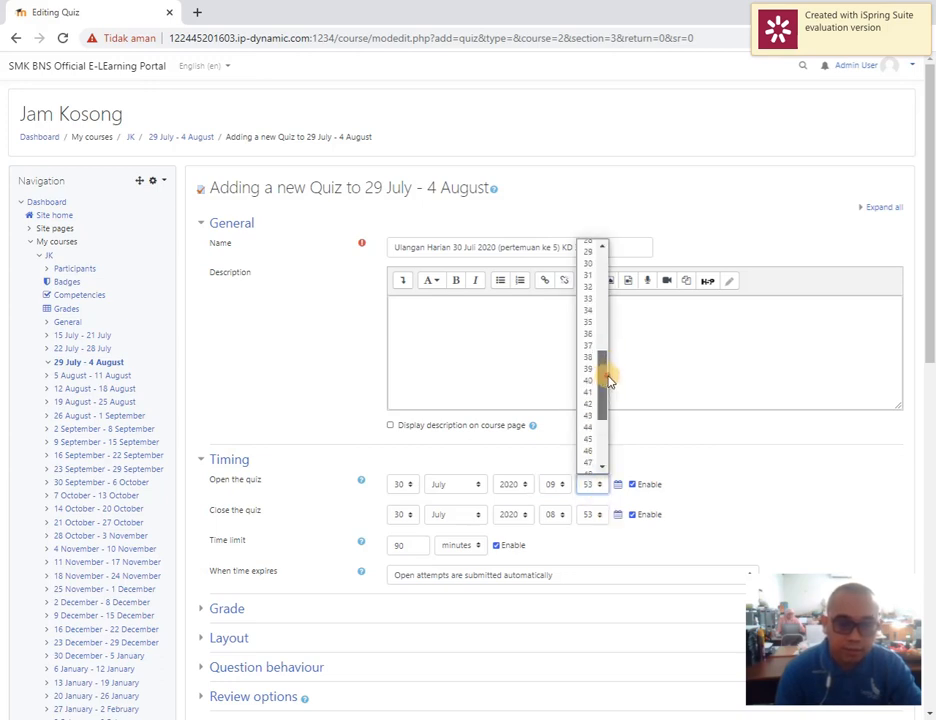
left_click_drag(608, 380, 610, 286)
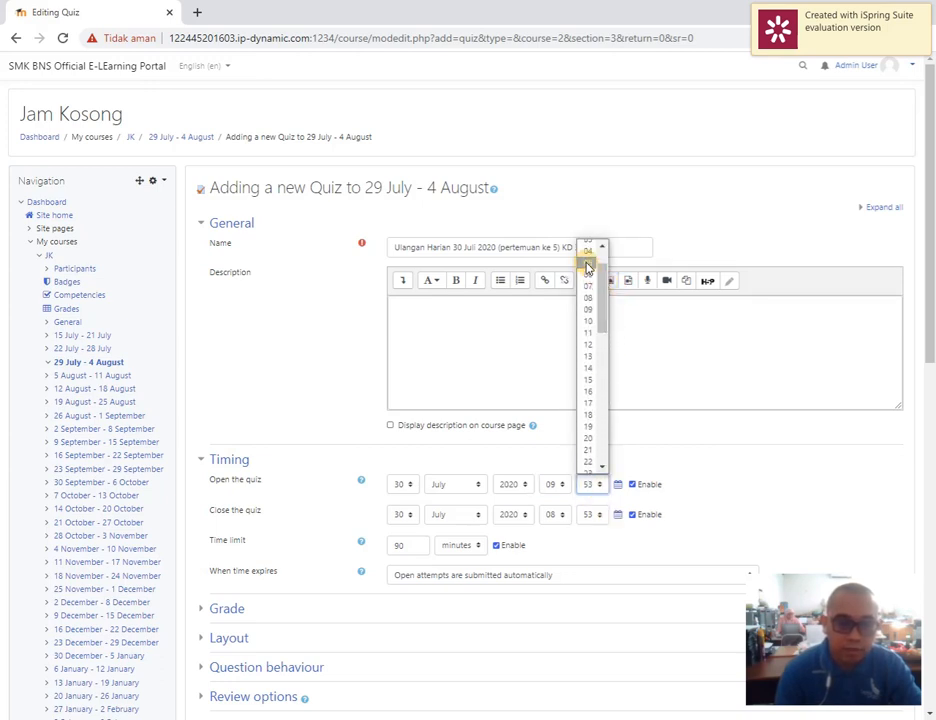
left_click(588, 265)
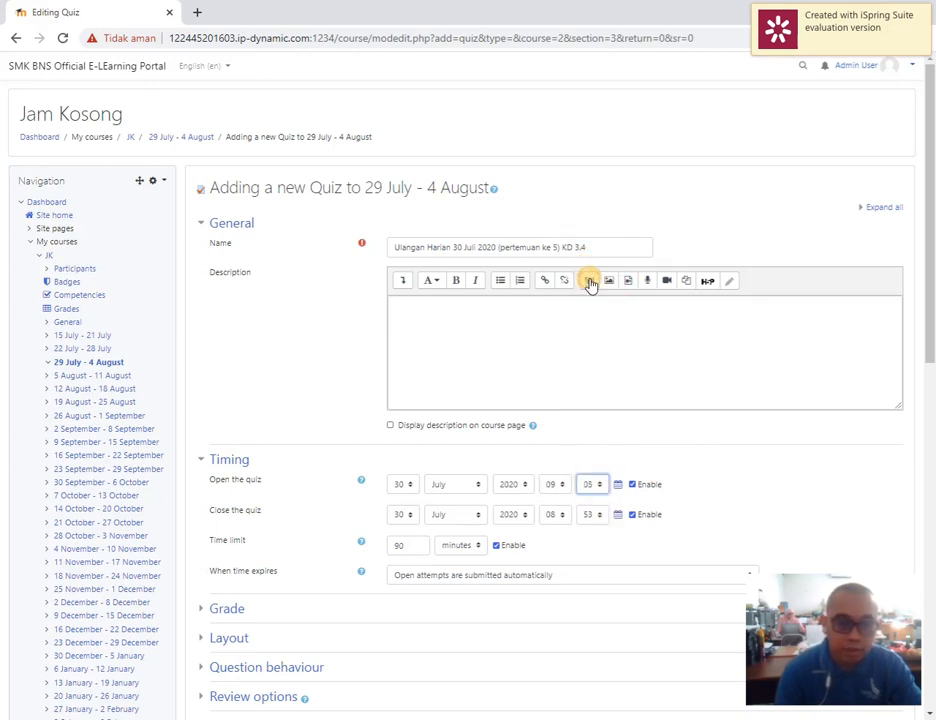
Set the quiz's closing time to 10:05
left_click(564, 516)
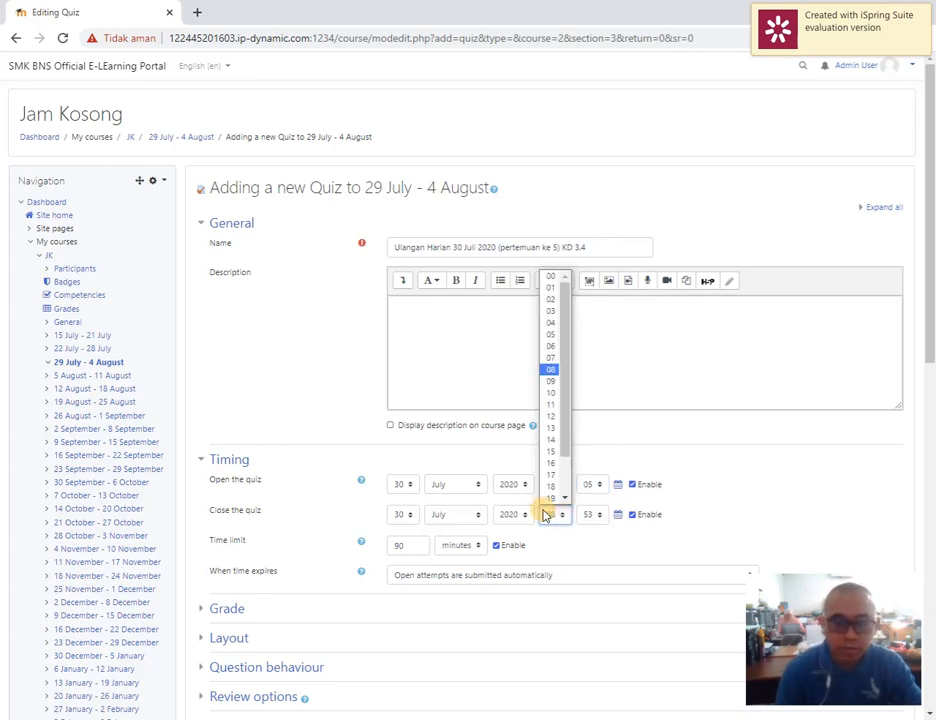
left_click(549, 393)
left_click(592, 514)
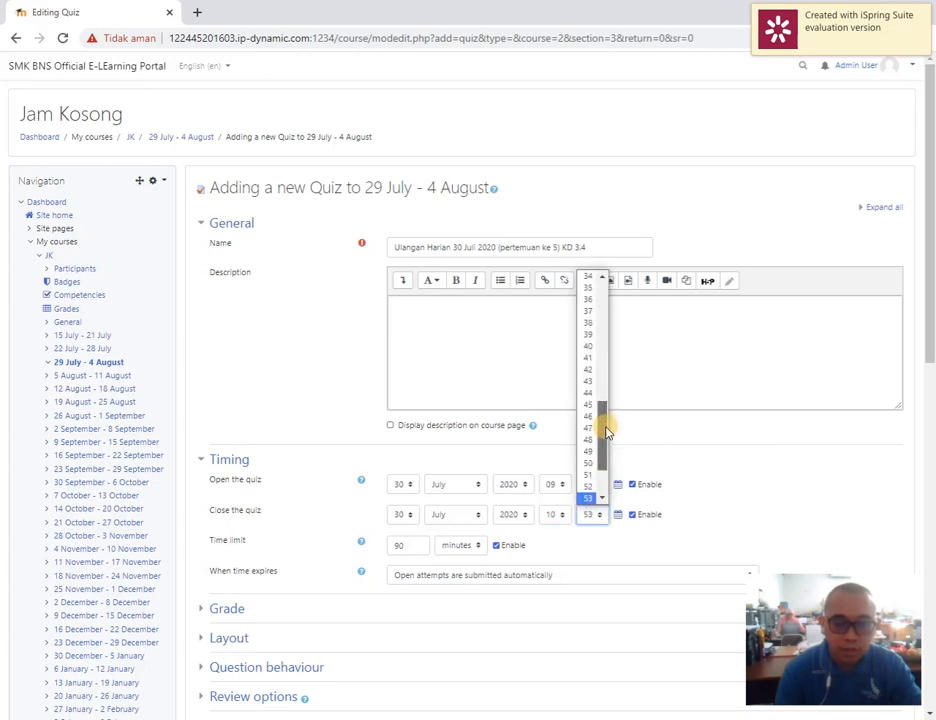
left_click_drag(608, 427, 588, 291)
left_click(588, 293)
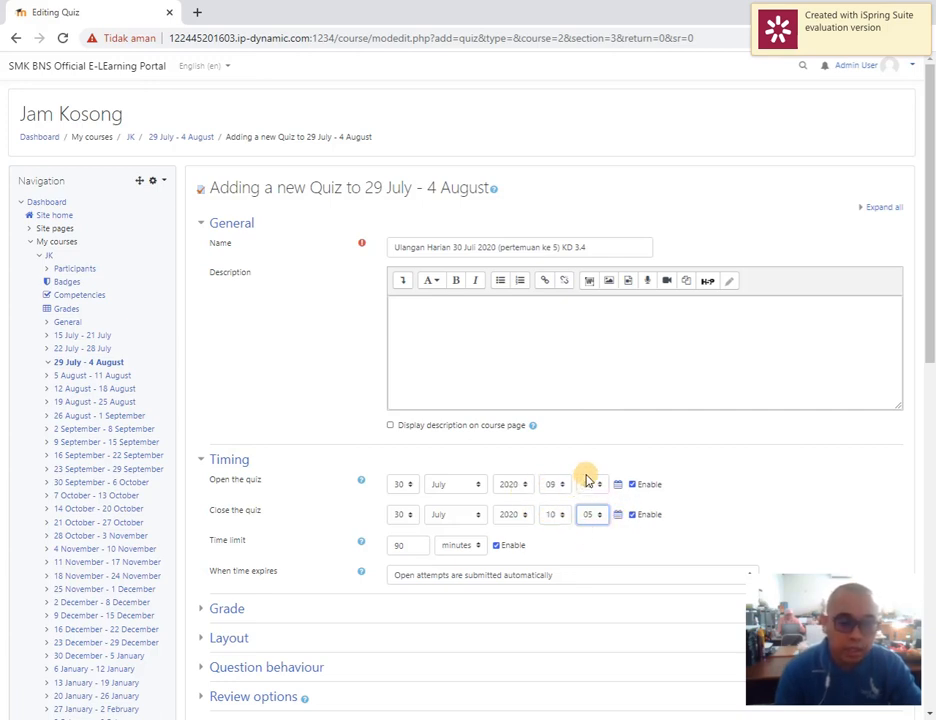
Set the quiz's time limit to 60 minutes
double_click(418, 546)
type("3")
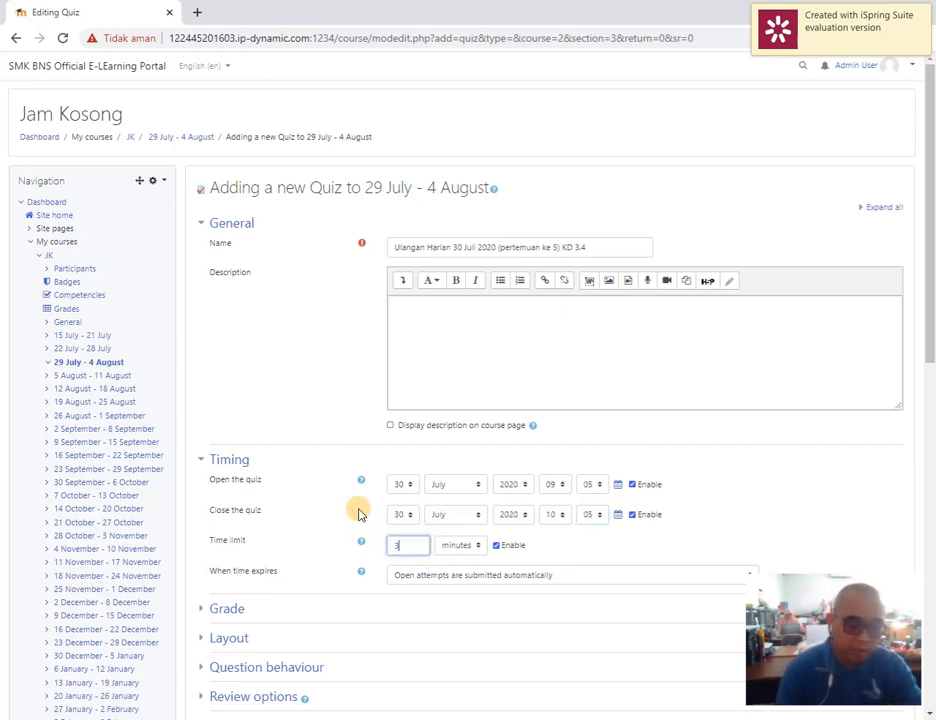
type("0")
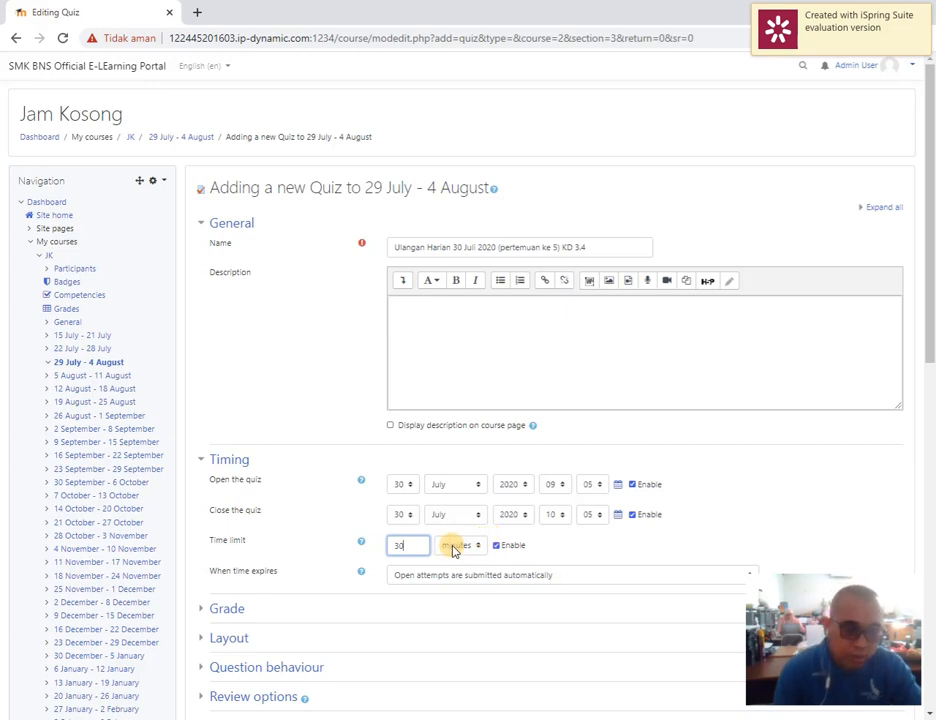
double_click(392, 543)
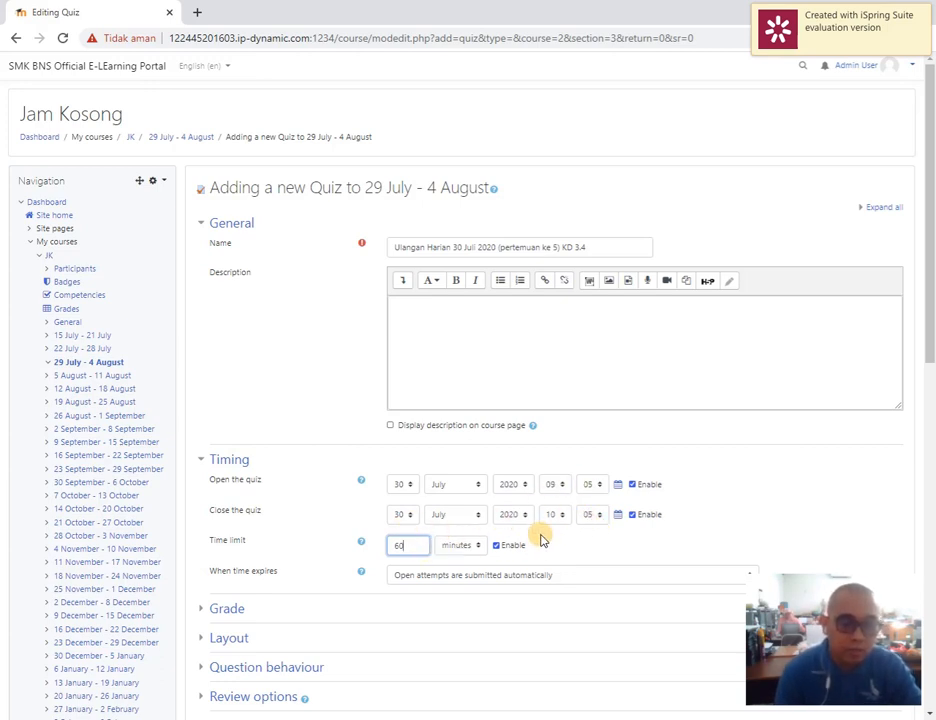
Change the quiz's time limit to 30 minutes
double_click(408, 546)
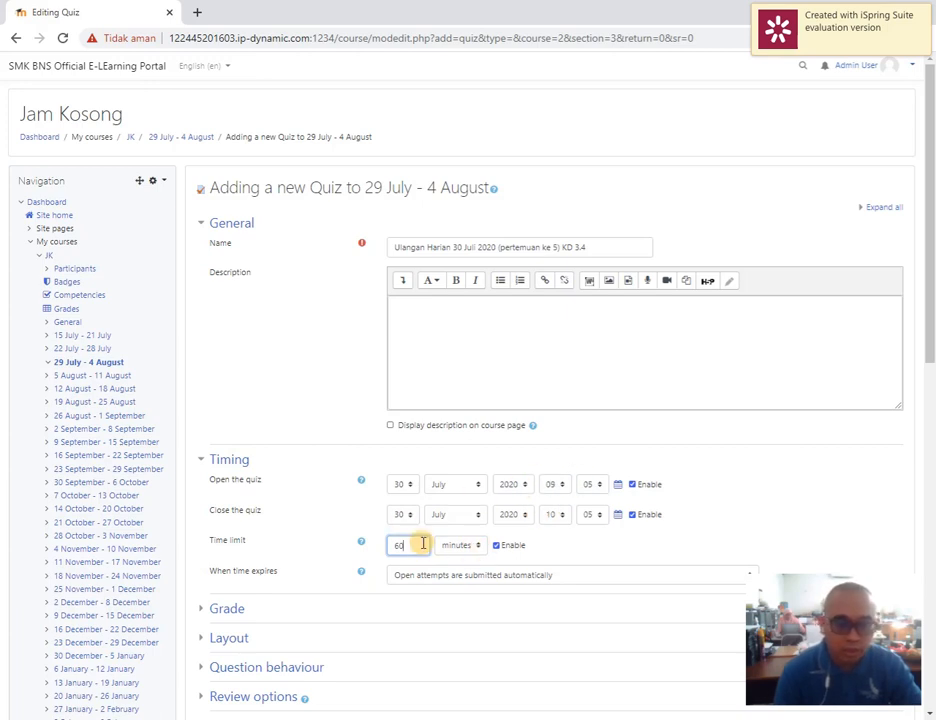
left_click_drag(420, 545, 326, 535)
type("30")
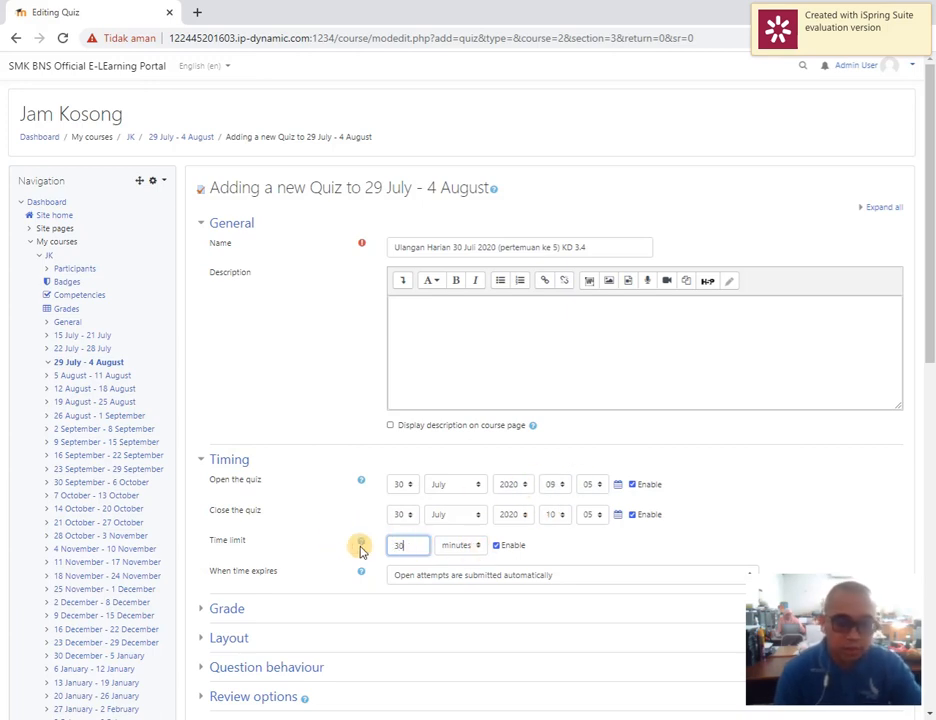
Open the quiz's Grade settings and set the number of attempts allowed to 1
scroll(498, 547, "down", 2)
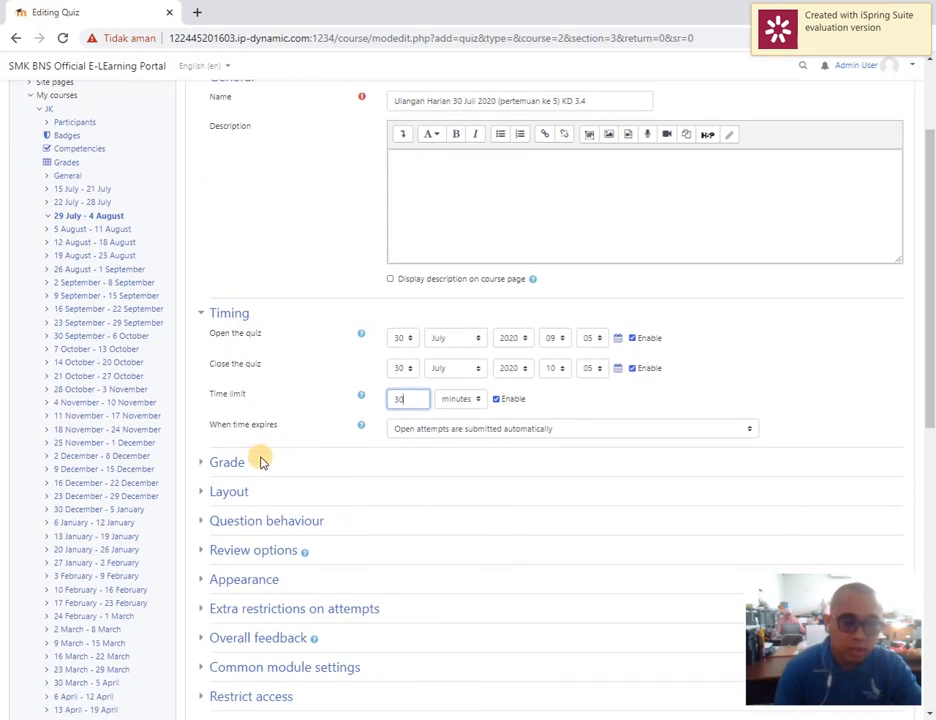
left_click(227, 463)
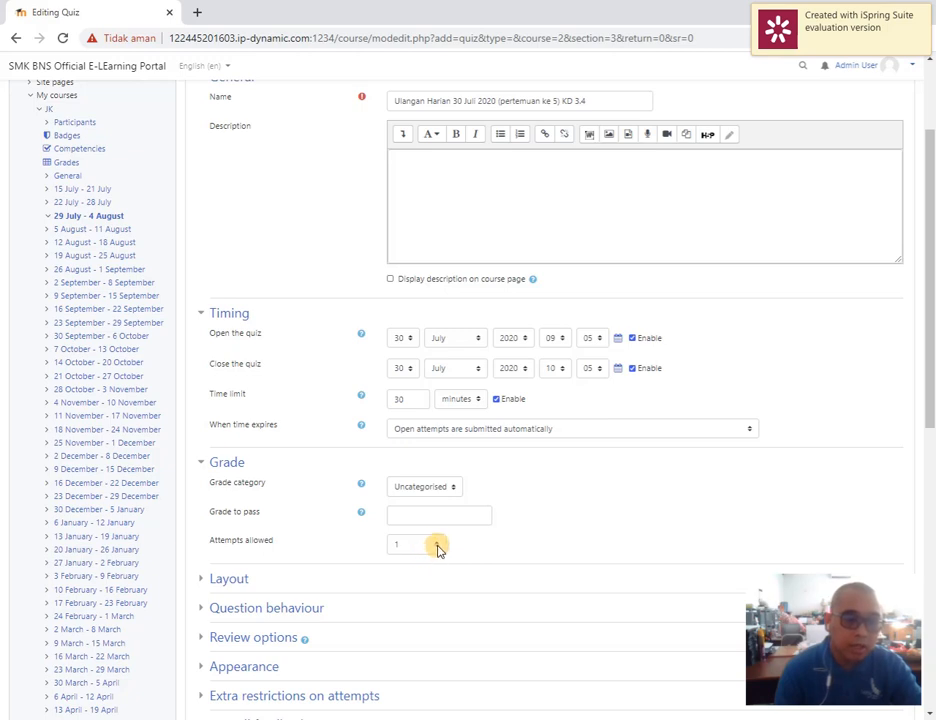
left_click(437, 546)
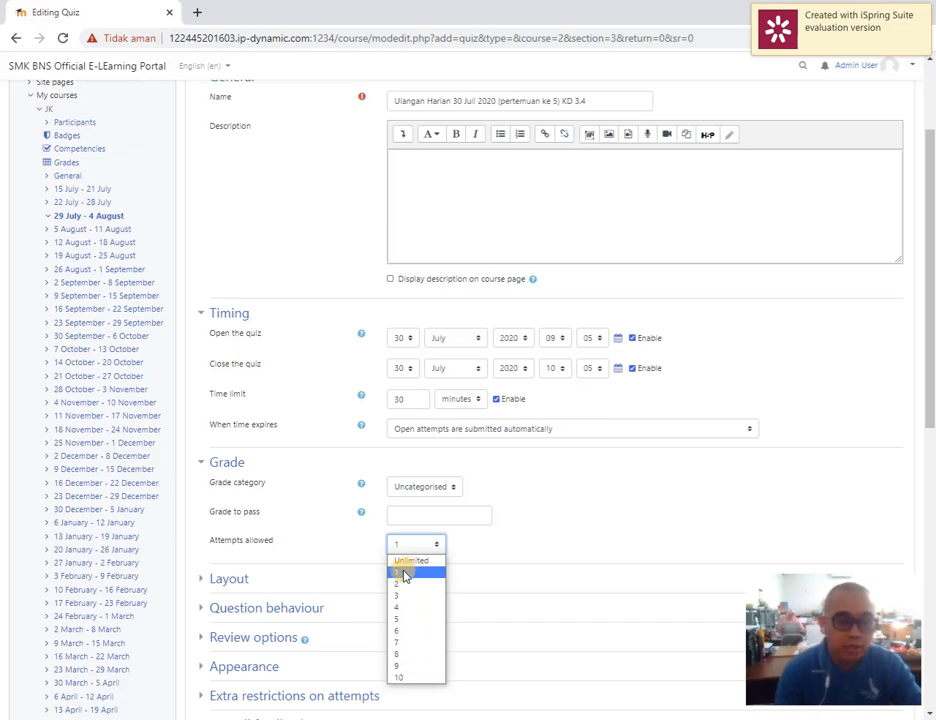
left_click(404, 575)
scroll(543, 535, "down", 3)
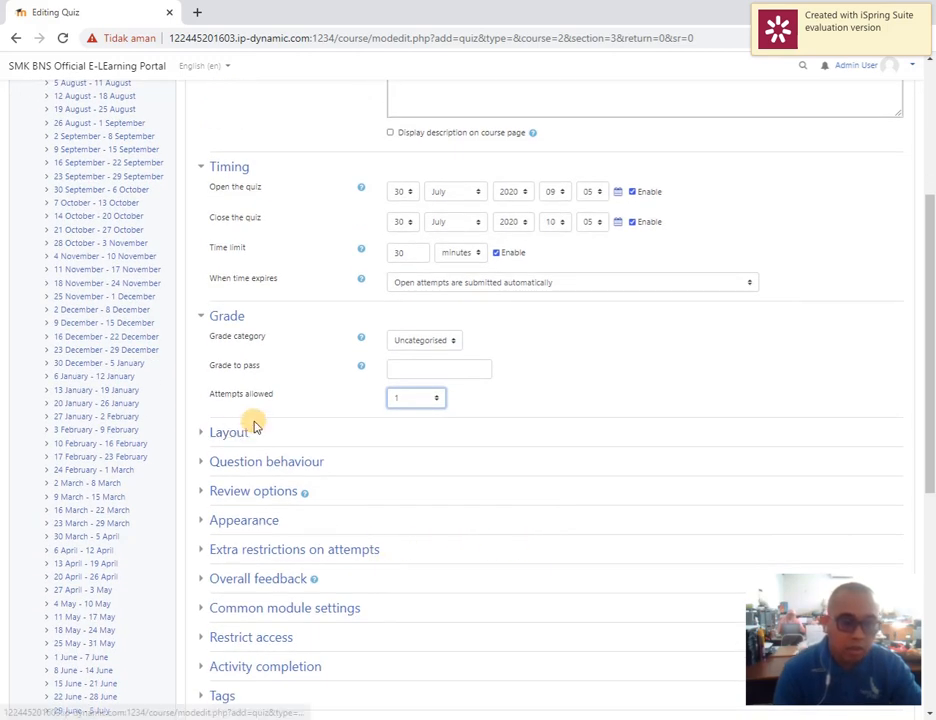
left_click(424, 400)
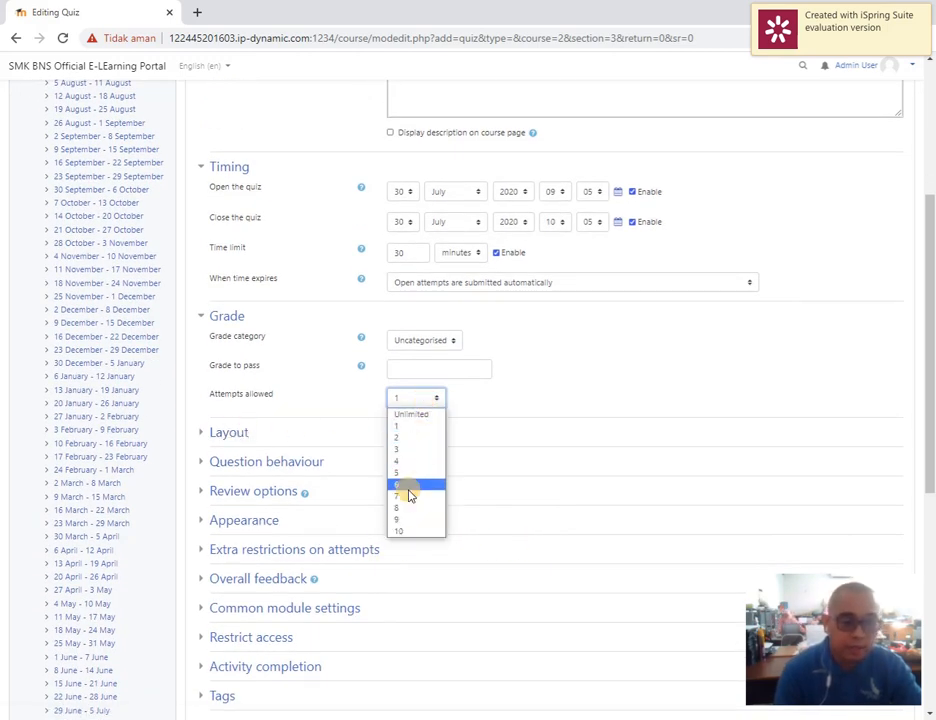
left_click(411, 429)
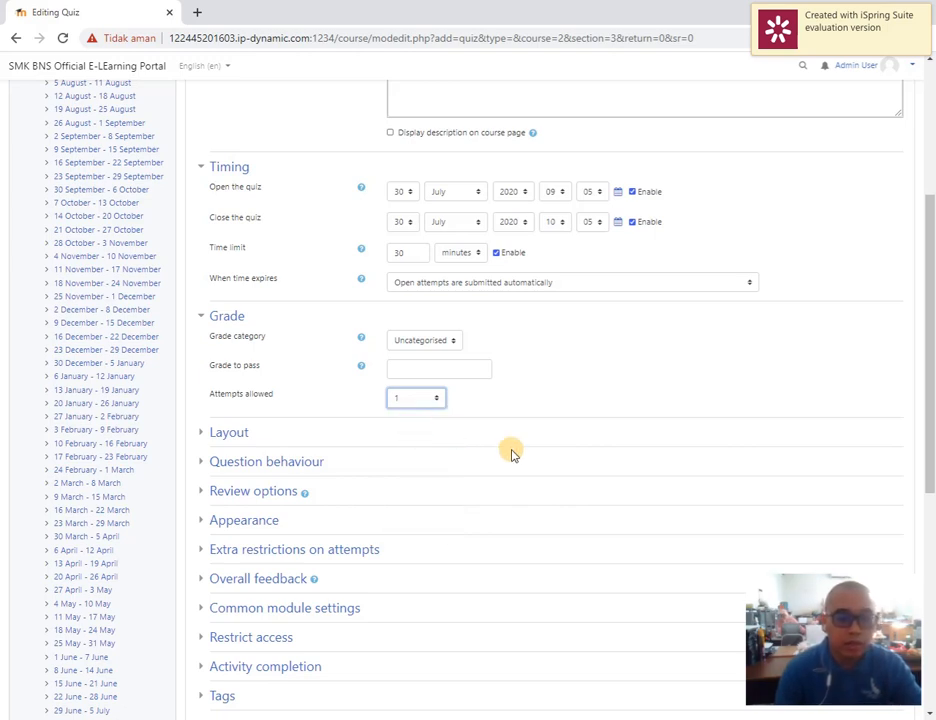
Expand the Layout, Question behaviour and Review options sections and examine their settings, including which marks are shown to students
left_click(231, 434)
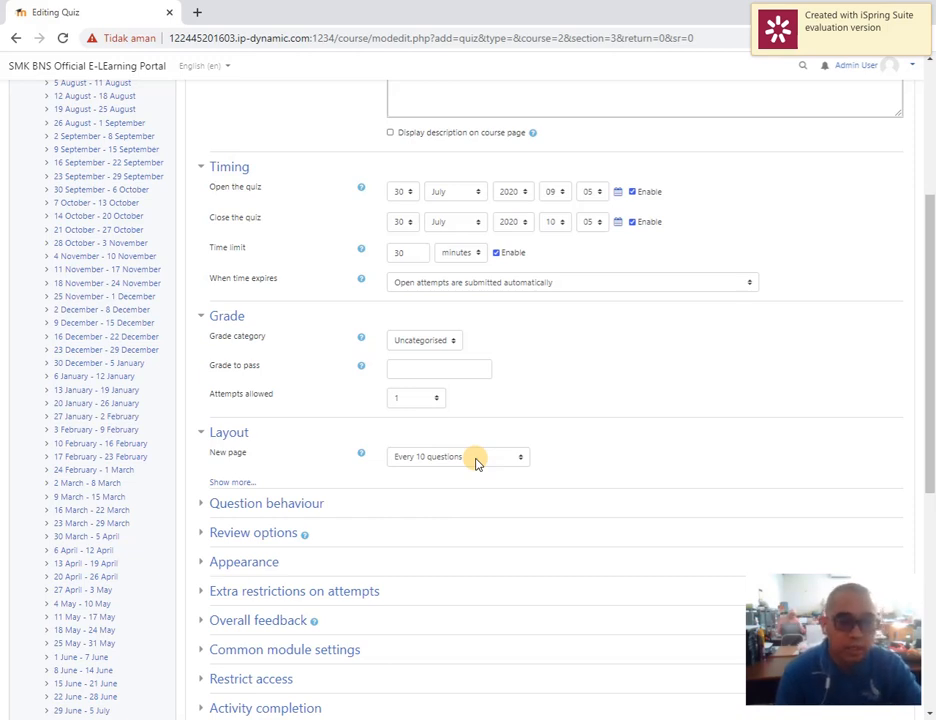
left_click(272, 504)
scroll(262, 492, "down", 3)
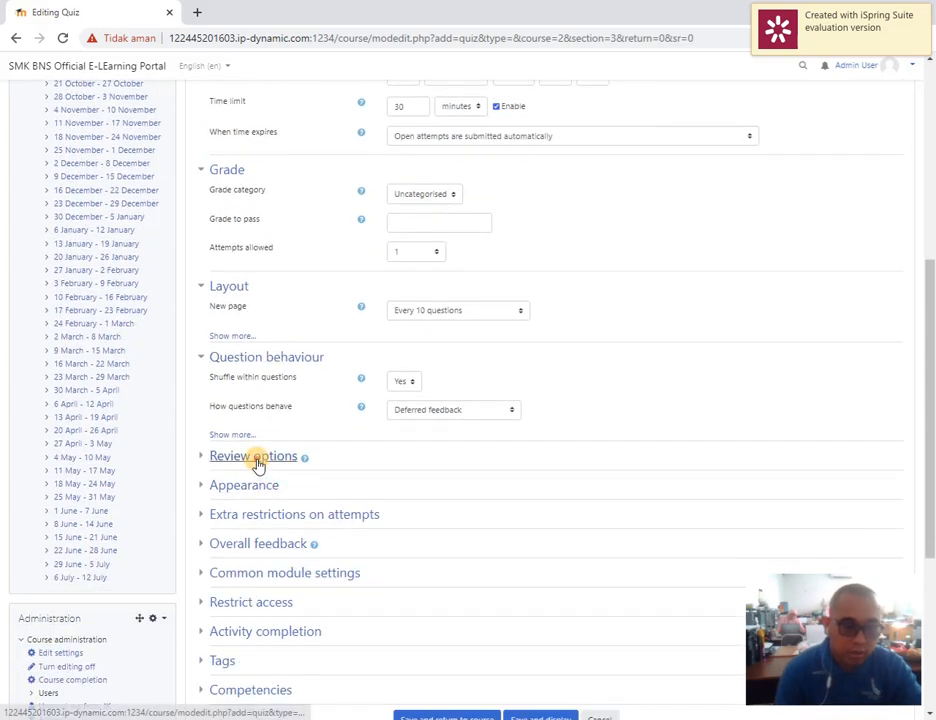
left_click(255, 457)
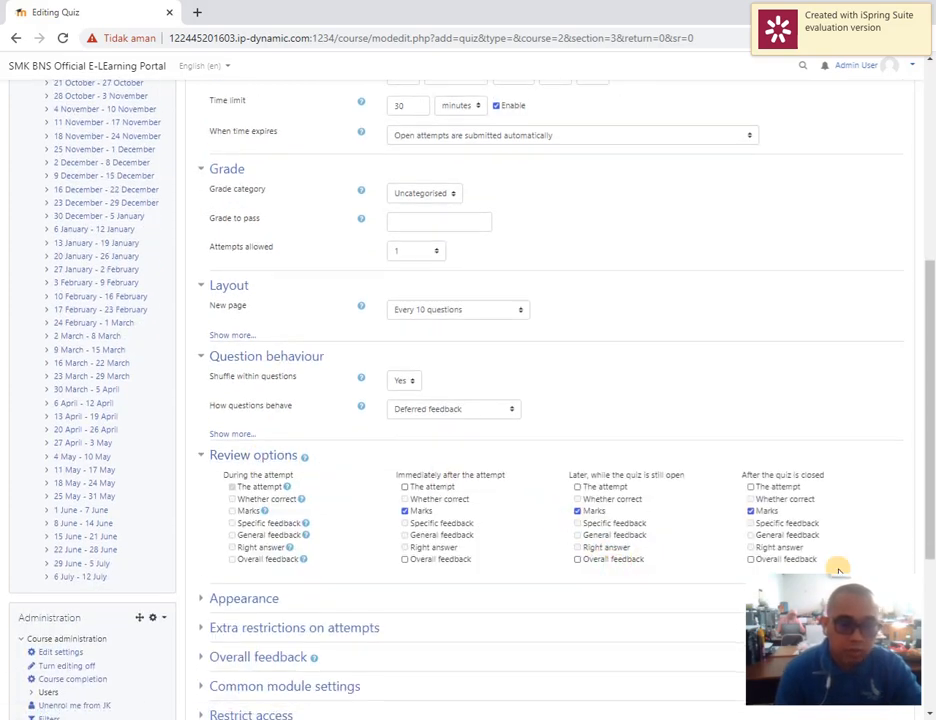
scroll(668, 535, "down", 1)
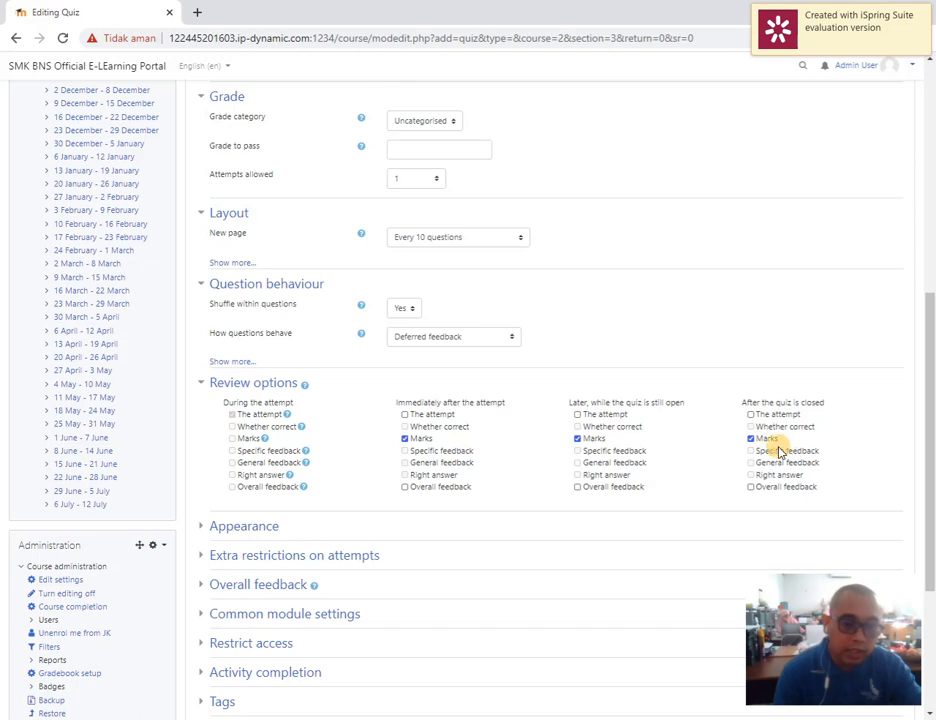
left_click(405, 439)
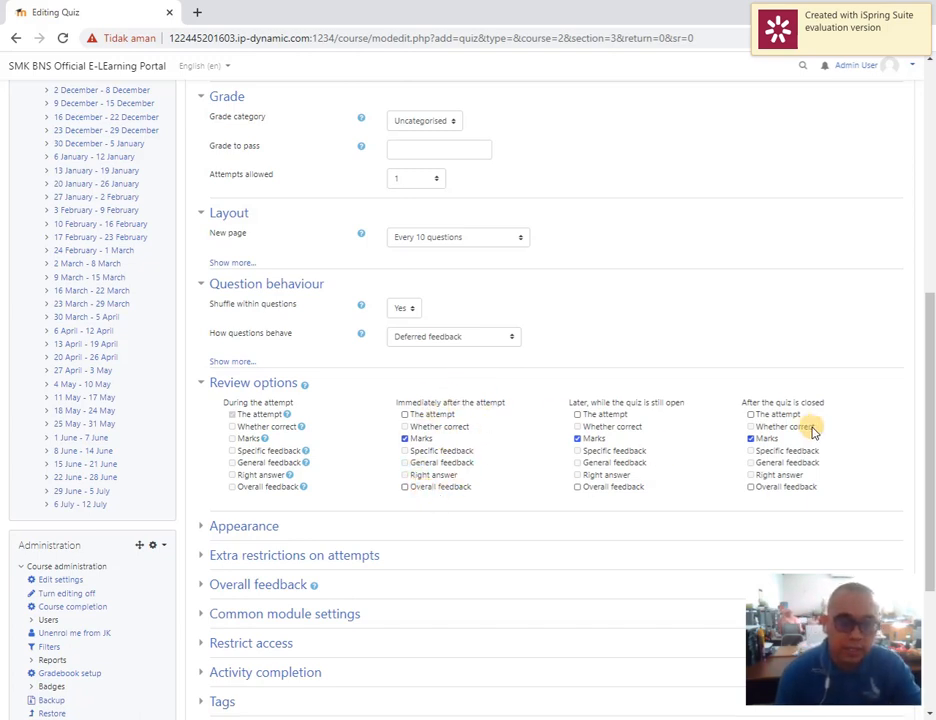
scroll(316, 470, "down", 2)
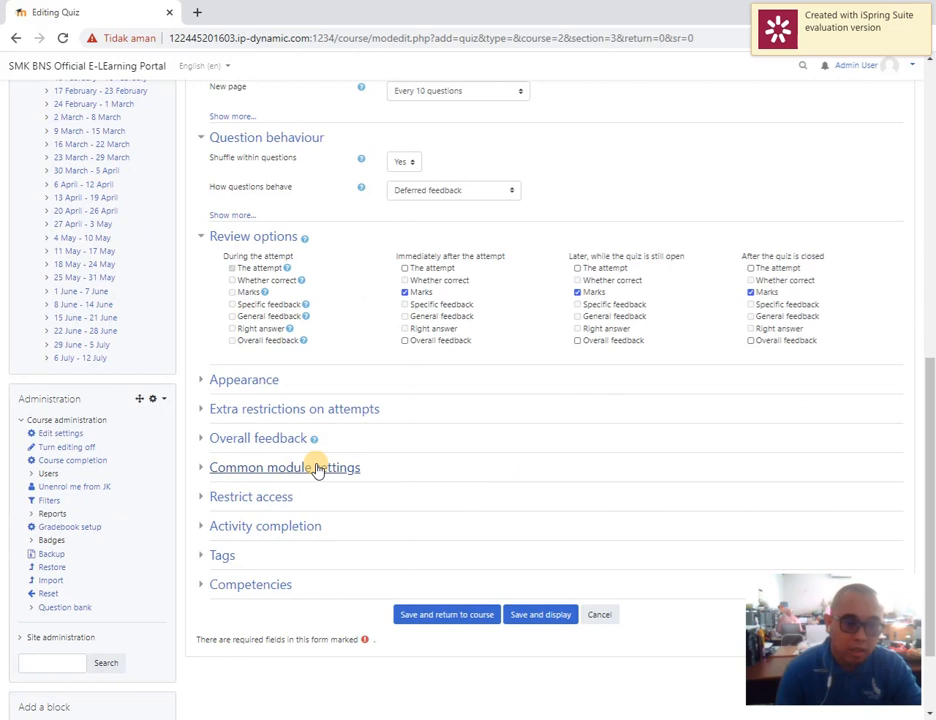
Expand the Appearance and Extra restrictions on attempts sections and reveal the additional restriction settings
left_click(250, 381)
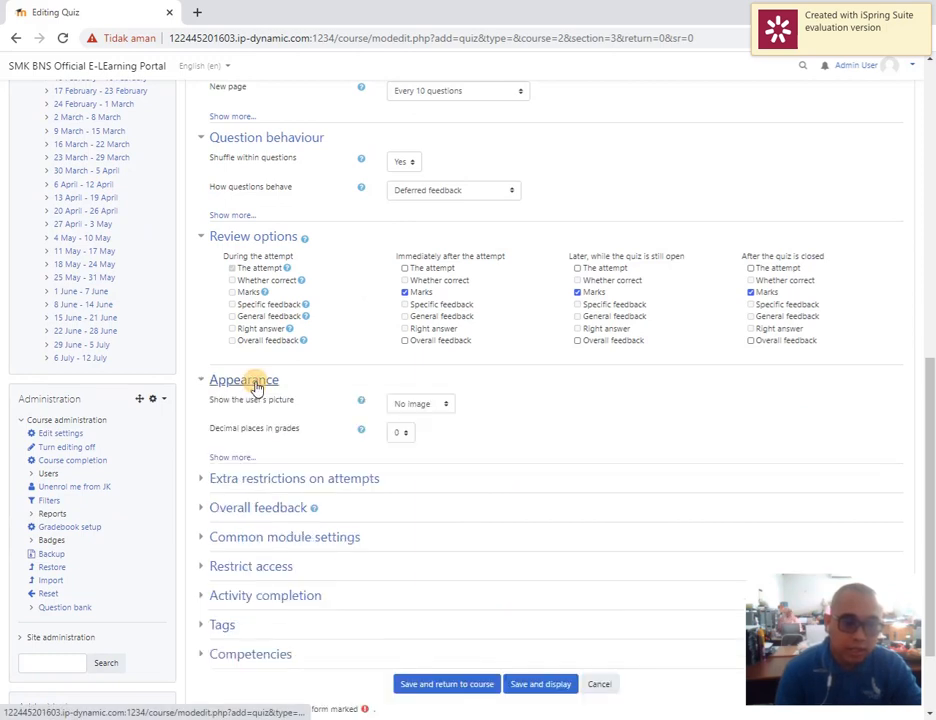
left_click(240, 479)
scroll(250, 483, "down", 1)
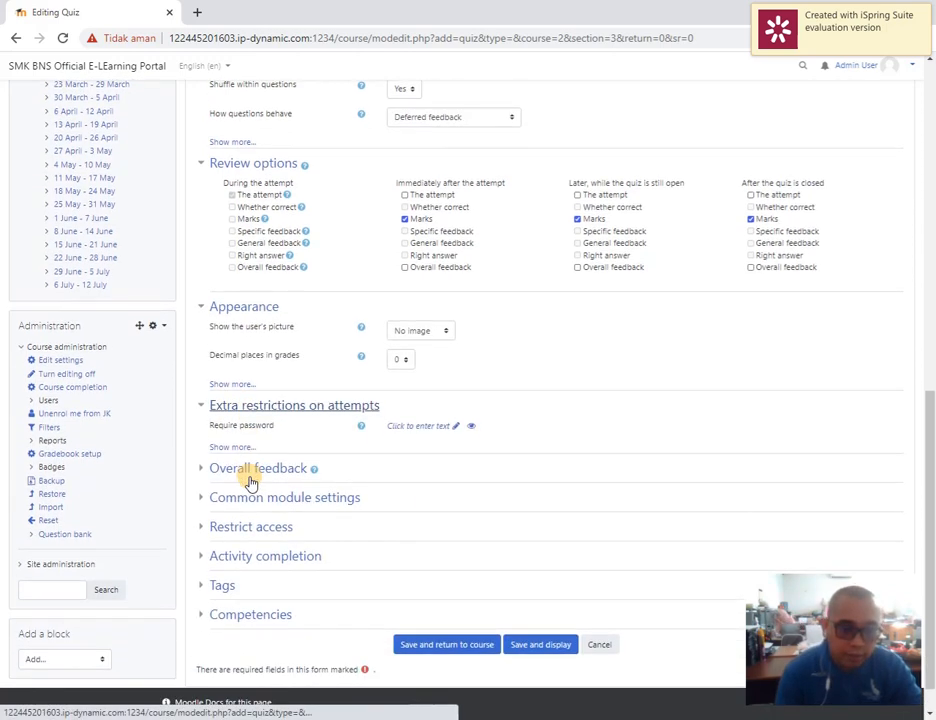
left_click(242, 441)
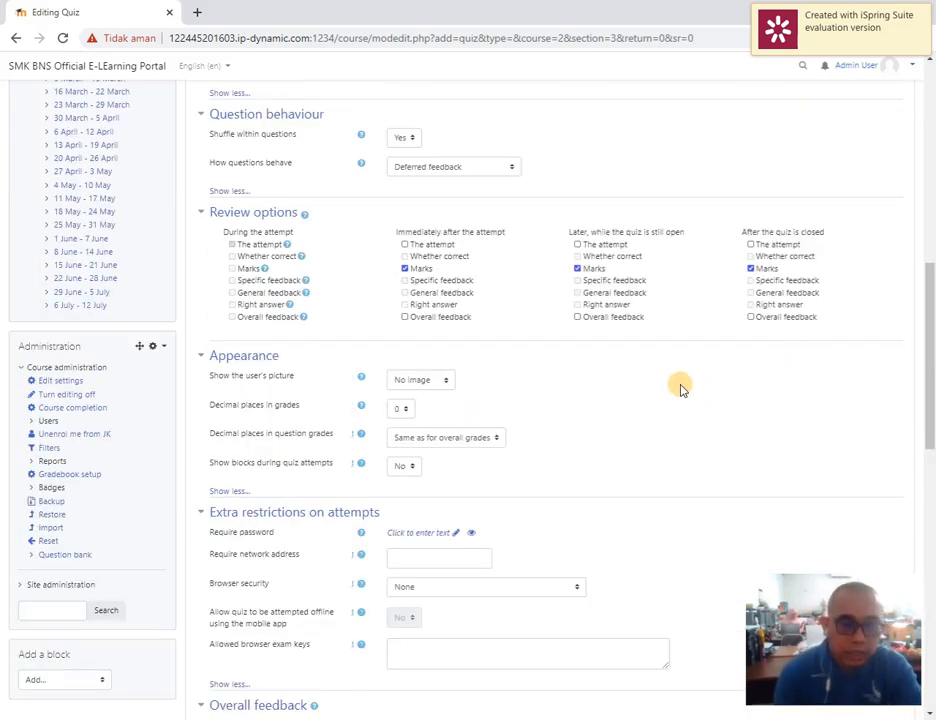
Set the quiz's allowed attempts to Unlimited in the Grade settings
scroll(672, 383, "up", 2)
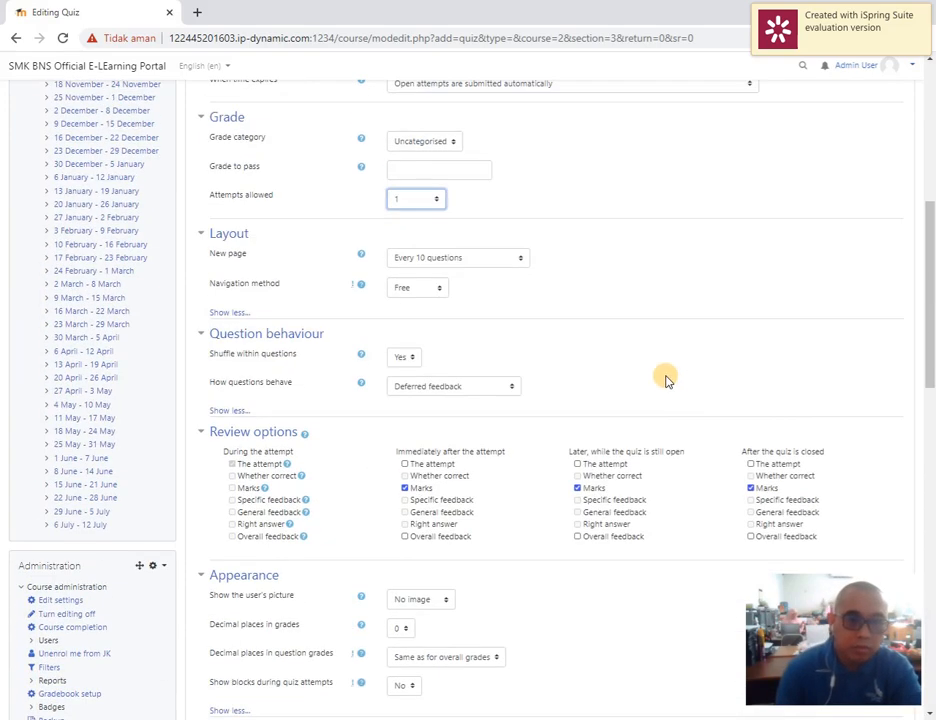
left_click(426, 200)
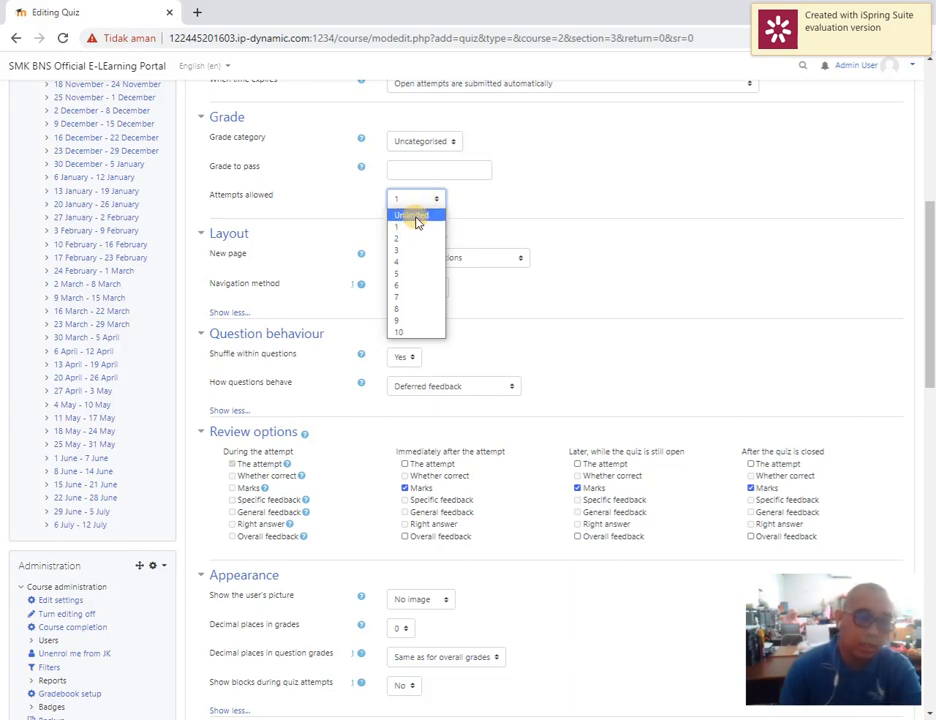
left_click(418, 220)
Examine the review, appearance and extra restriction settings, including the enforced delays between attempts
scroll(690, 336, "down", 2)
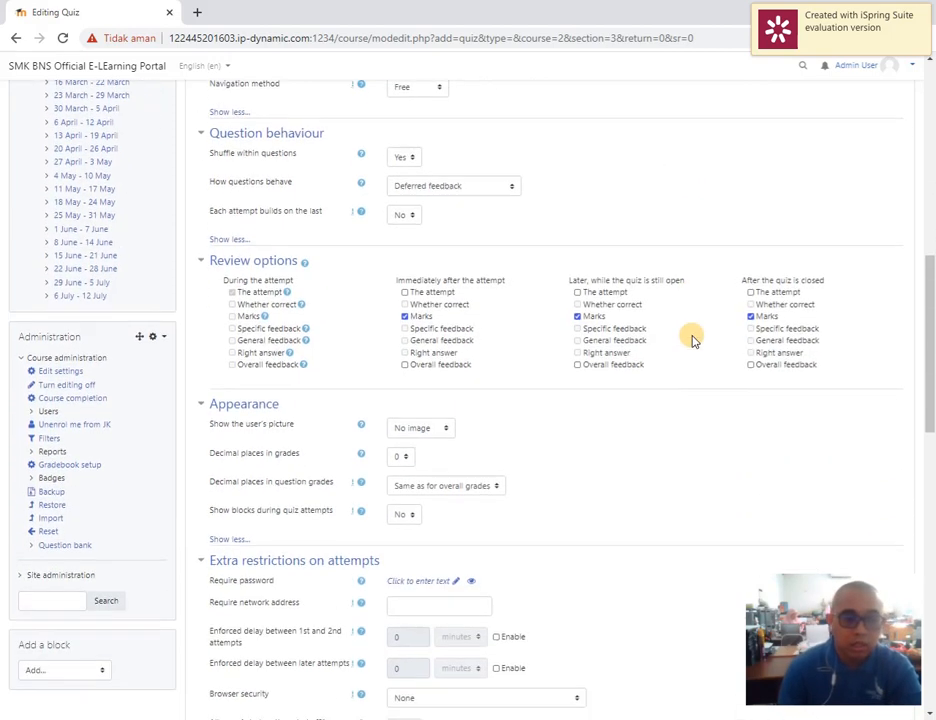
scroll(690, 340, "down", 1)
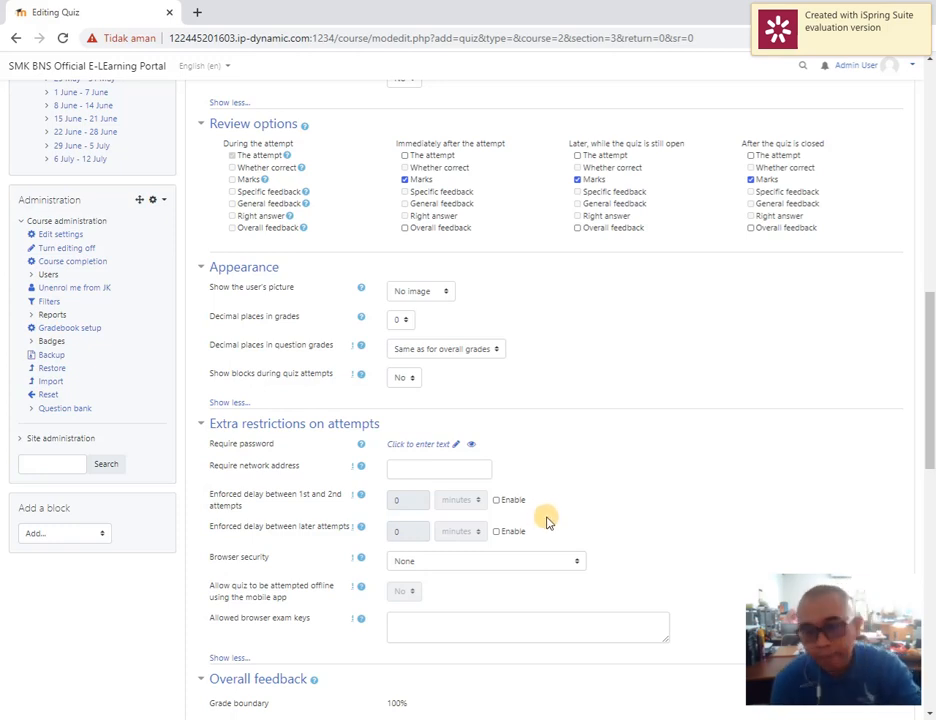
scroll(390, 500, "down", 2)
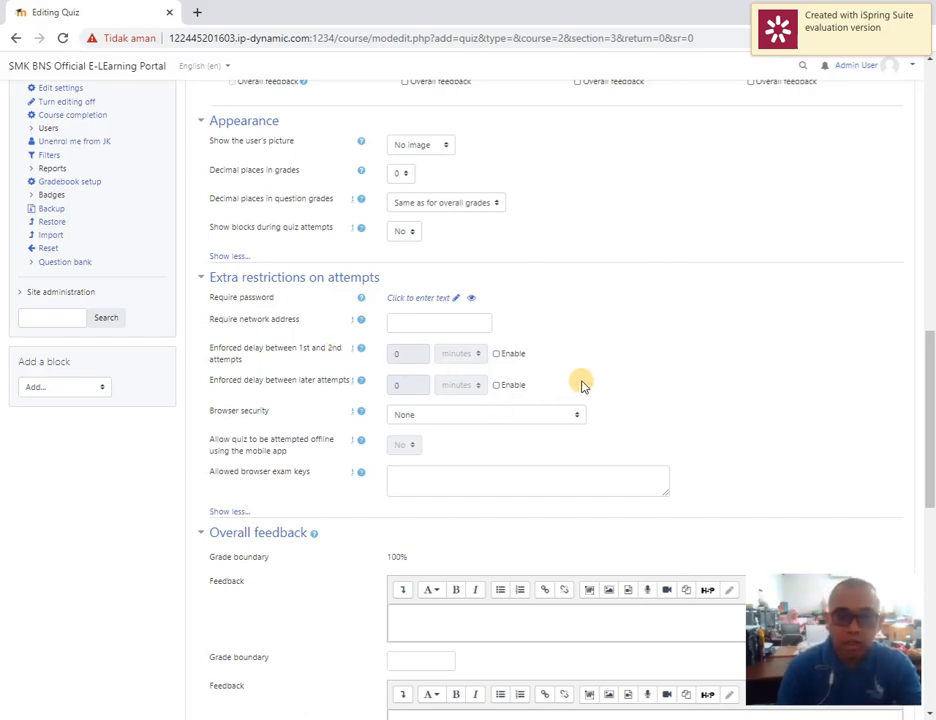
scroll(583, 384, "up", 2)
scroll(583, 384, "up", 2)
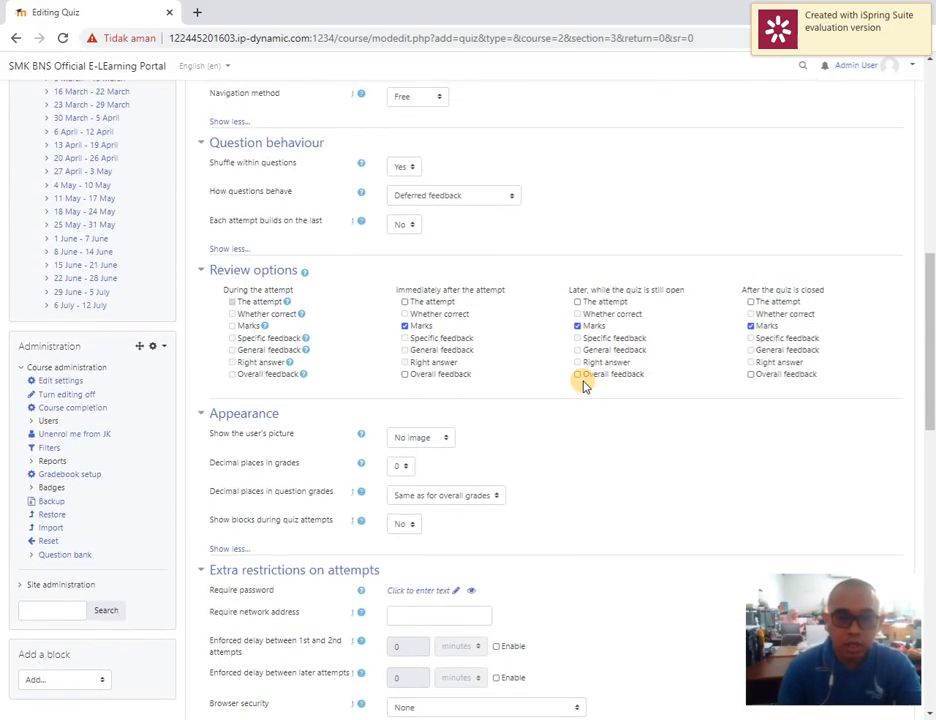
scroll(582, 383, "down", 1)
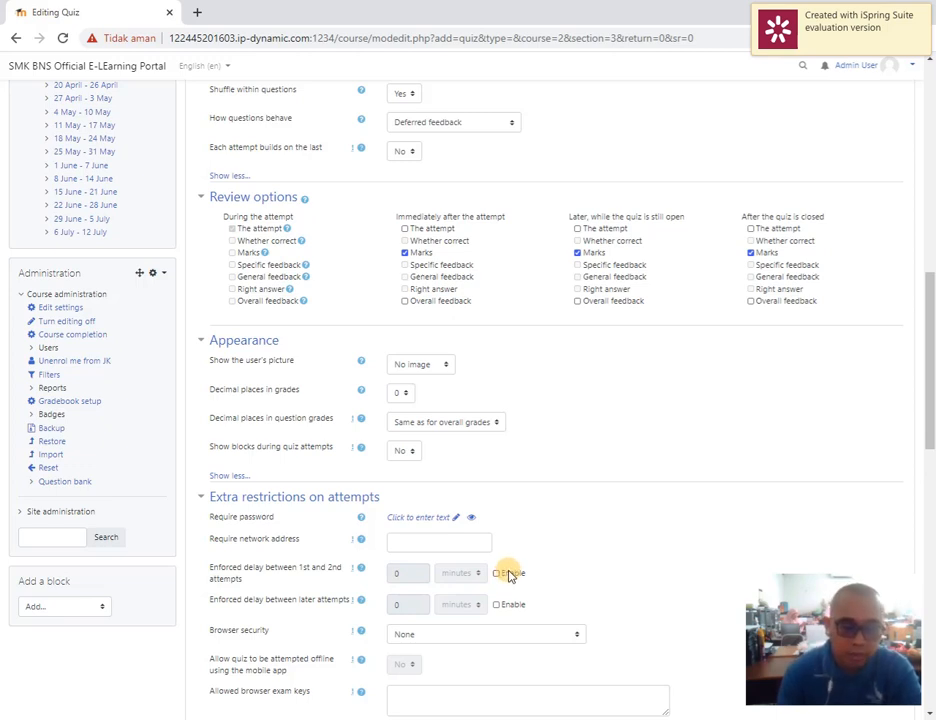
scroll(400, 500, "up", 3)
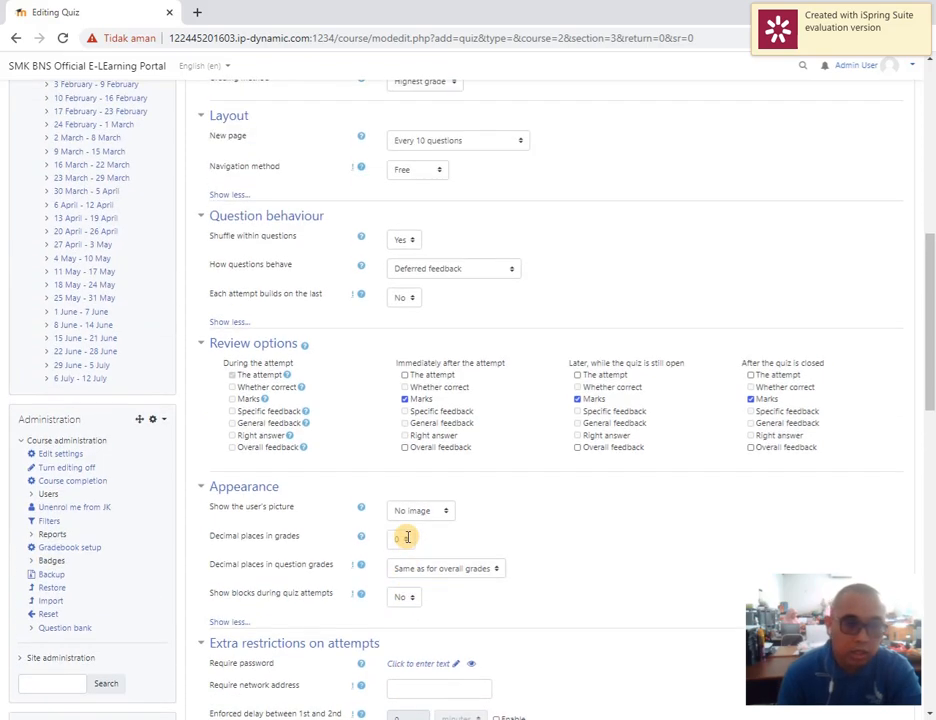
scroll(405, 505, "down", 2)
Change the hour of the quiz's closing time to 21 in the Timing settings
scroll(410, 516, "up", 6)
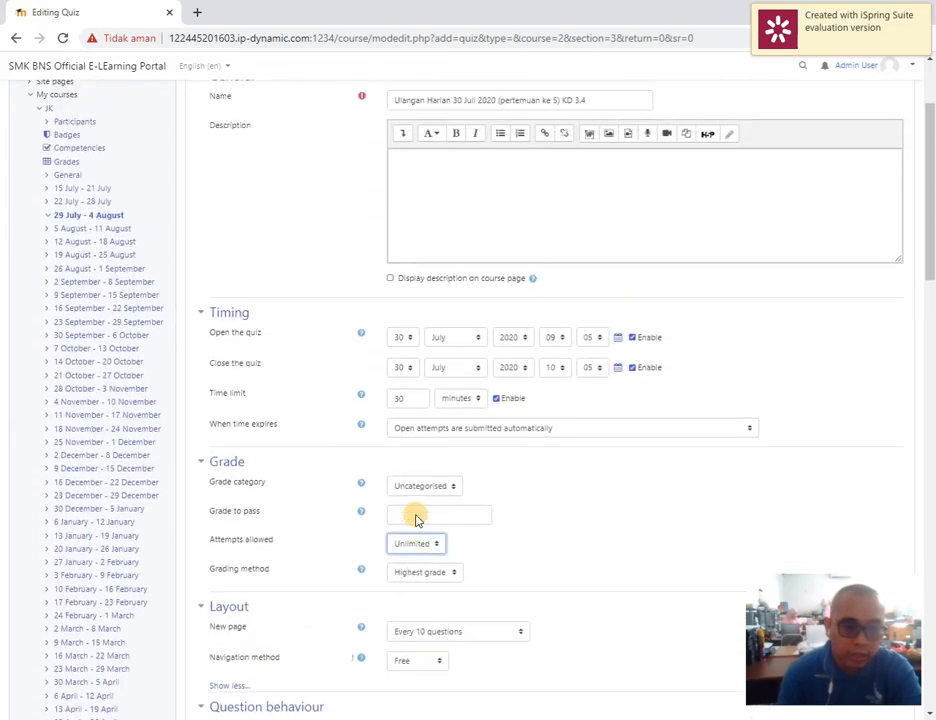
left_click(562, 393)
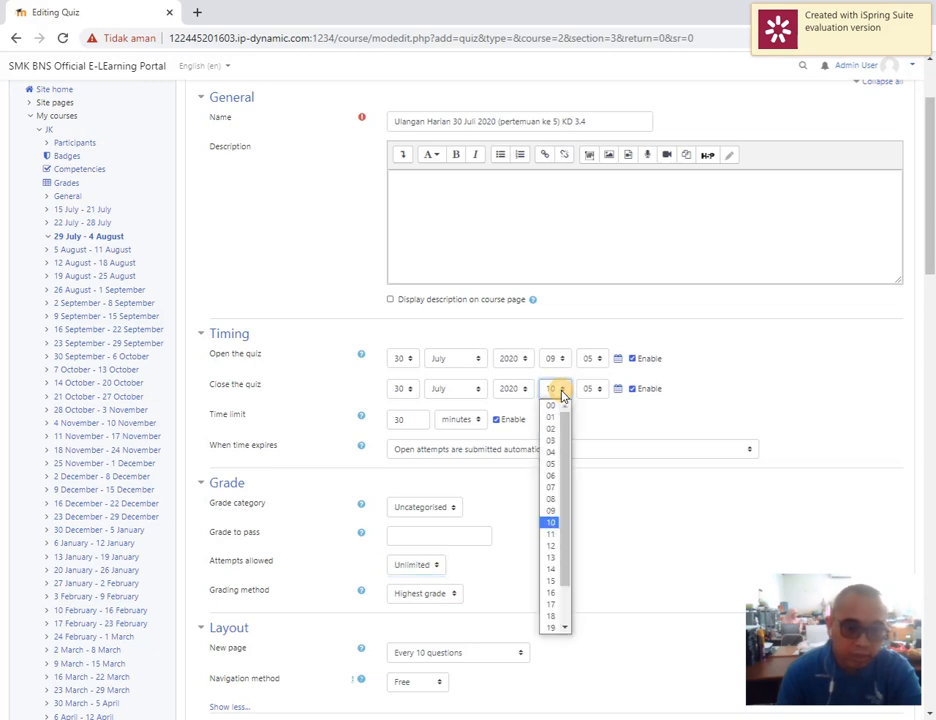
left_click(553, 629)
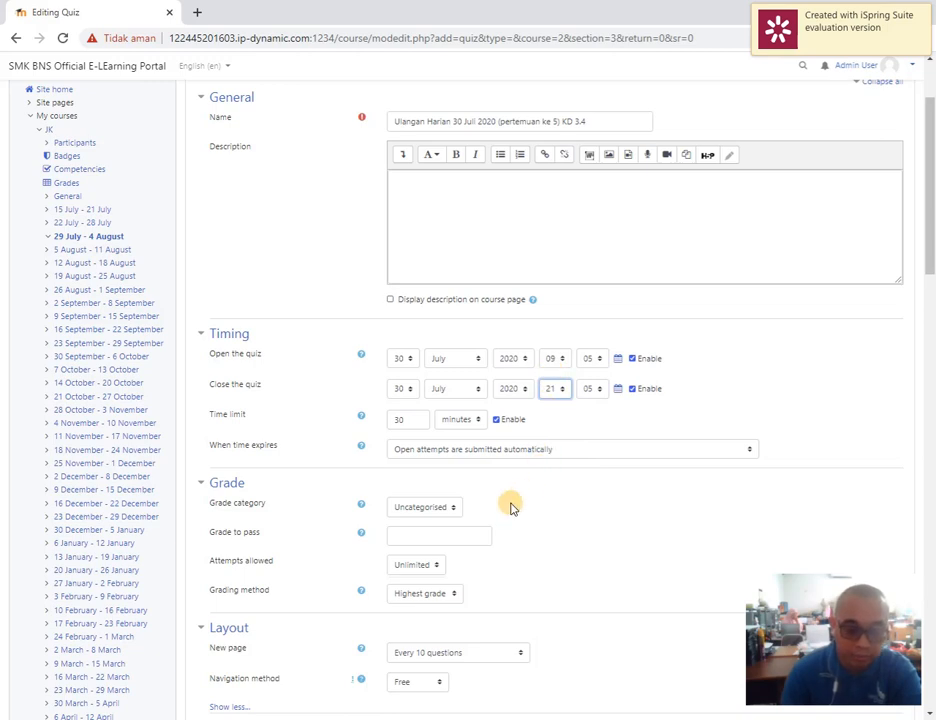
Enable enforced delays of 5 minutes between the 1st and 2nd attempts and between later attempts
scroll(360, 555, "down", 3)
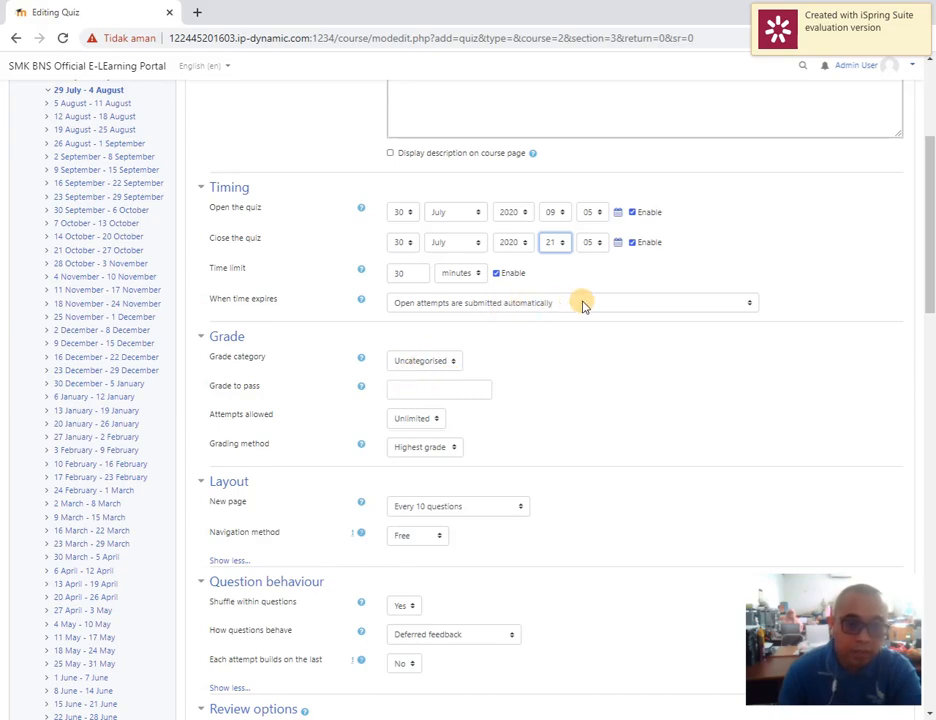
scroll(527, 418, "down", 5)
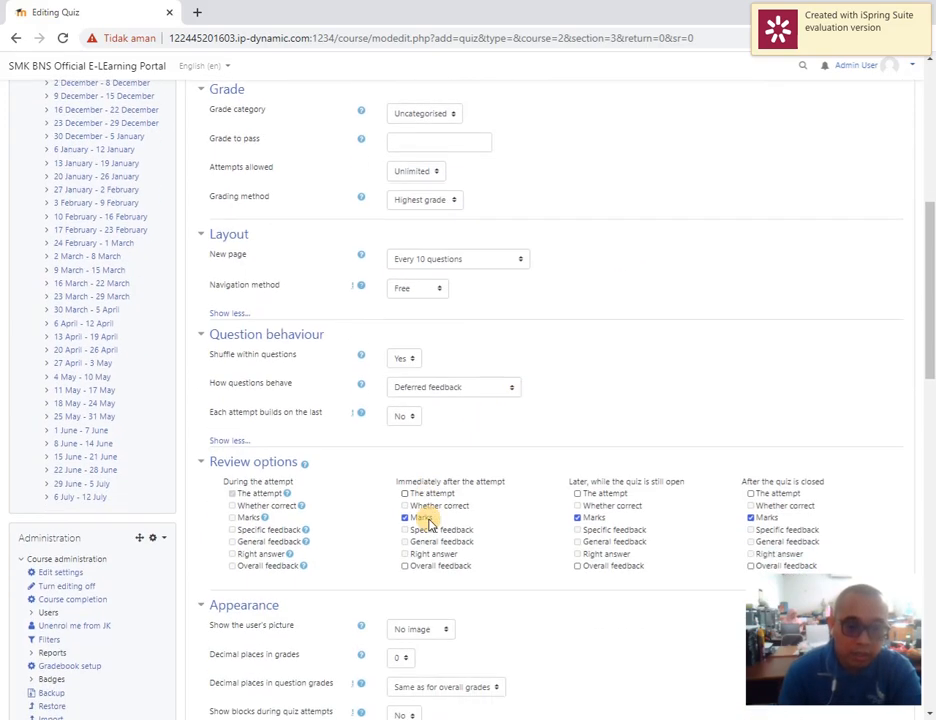
scroll(374, 491, "down", 2)
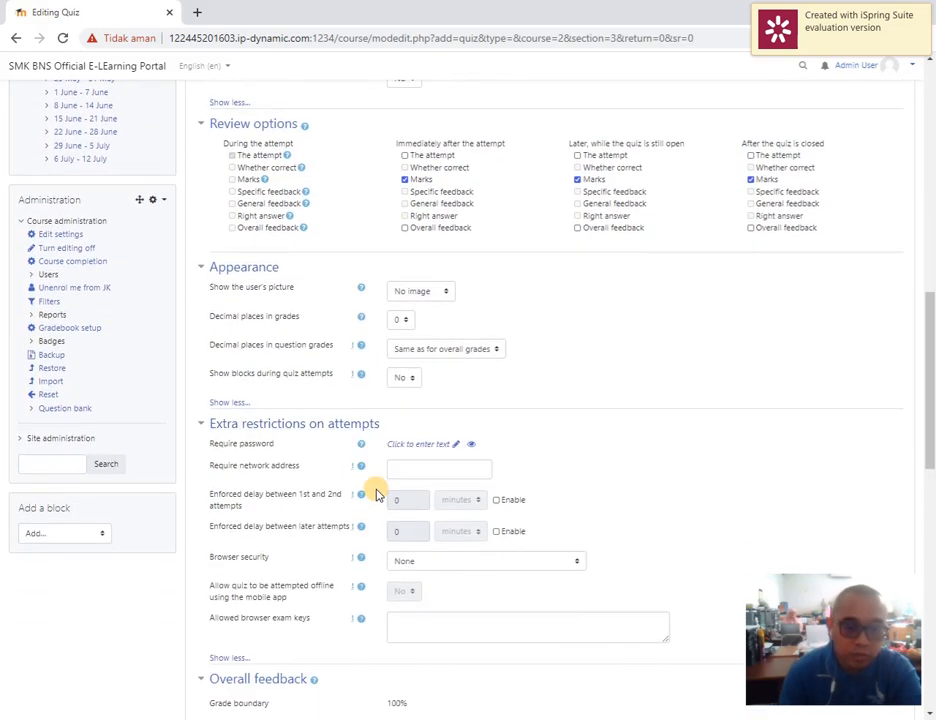
left_click(508, 507)
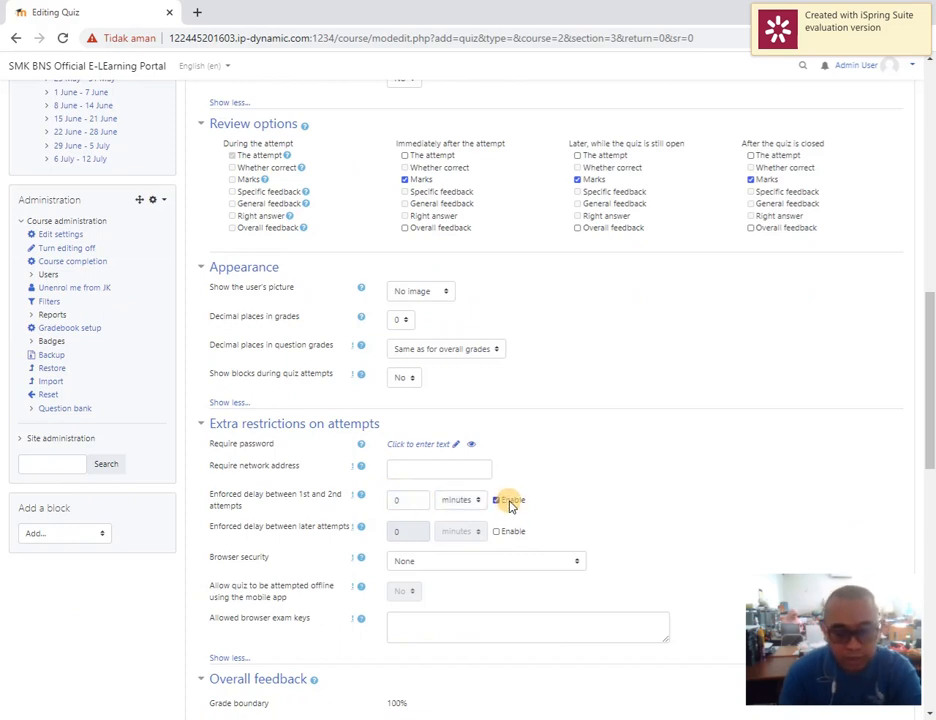
double_click(429, 500)
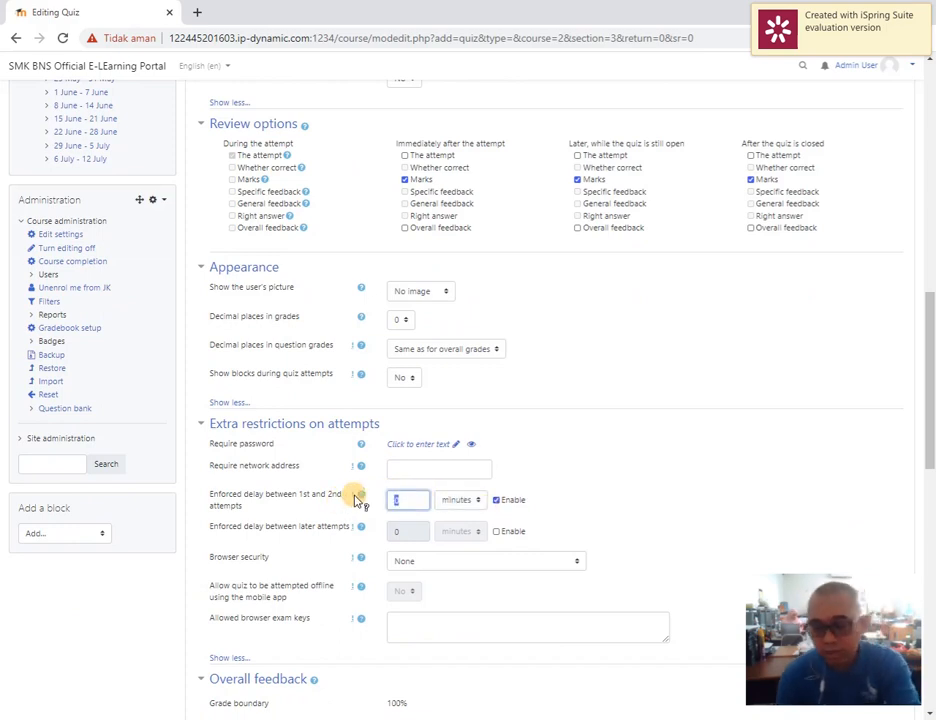
type("5")
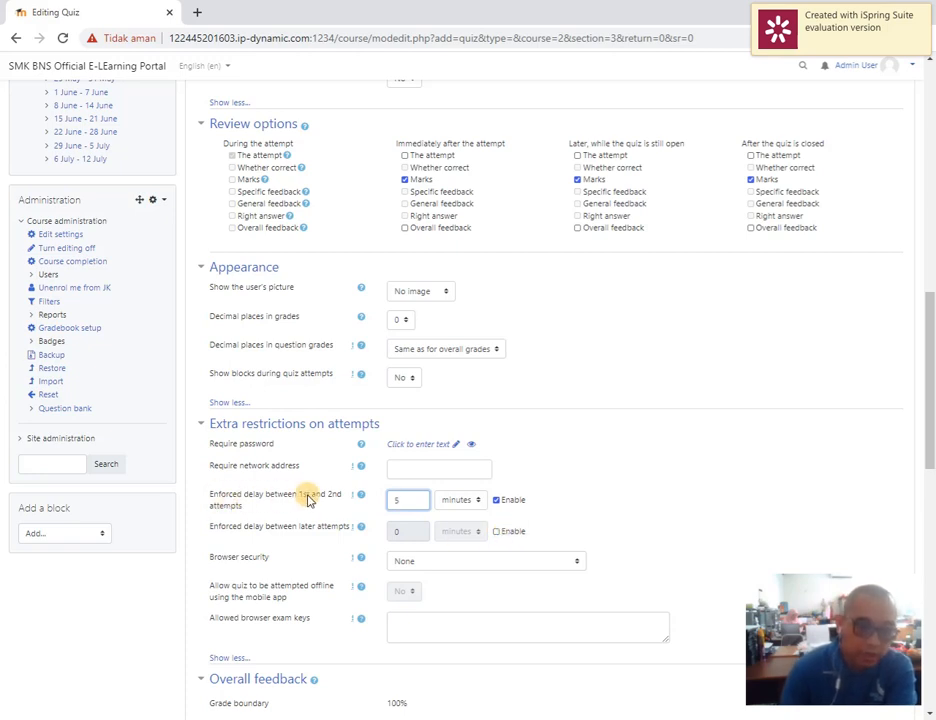
left_click(500, 531)
double_click(409, 531)
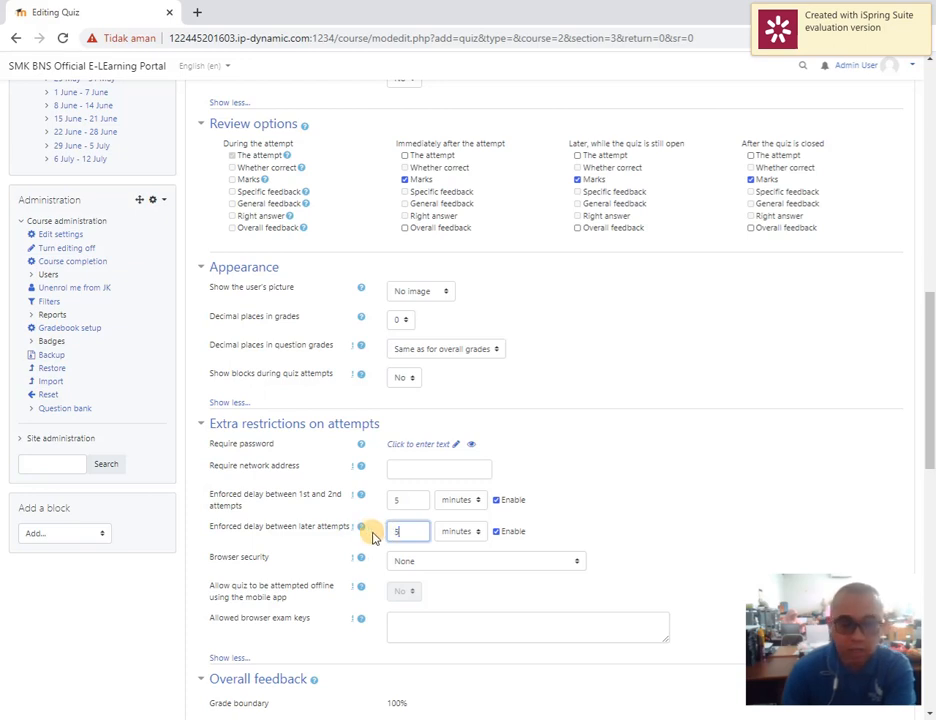
Set the enforced delay between later attempts to 10 minutes, and save and display the quiz
type("10")
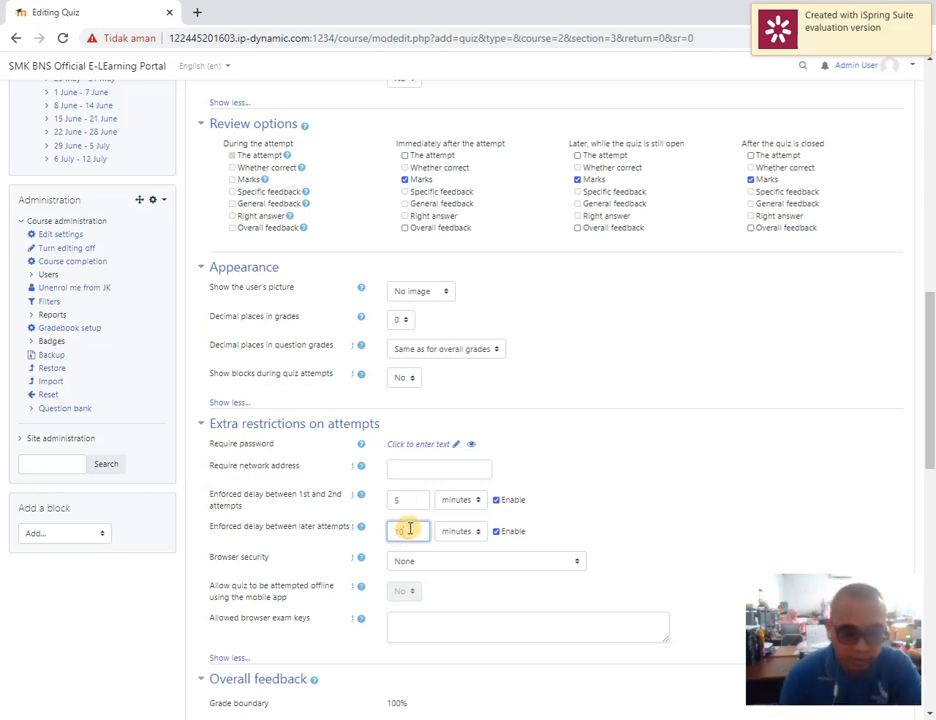
scroll(501, 533, "down", 2)
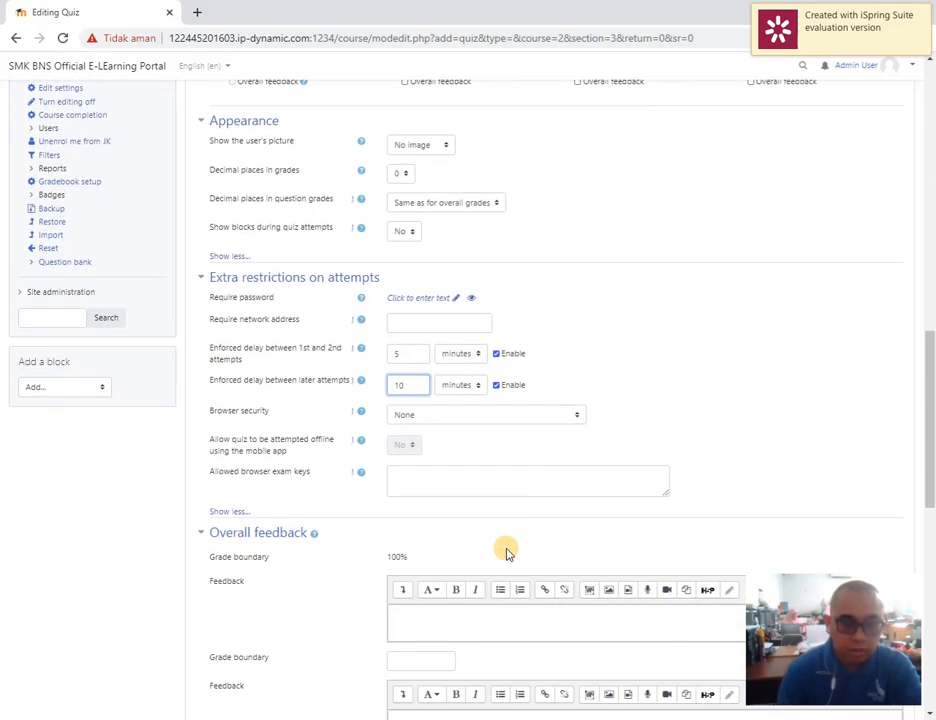
scroll(503, 549, "up", 2)
scroll(487, 518, "up", 2)
scroll(487, 518, "down", 8)
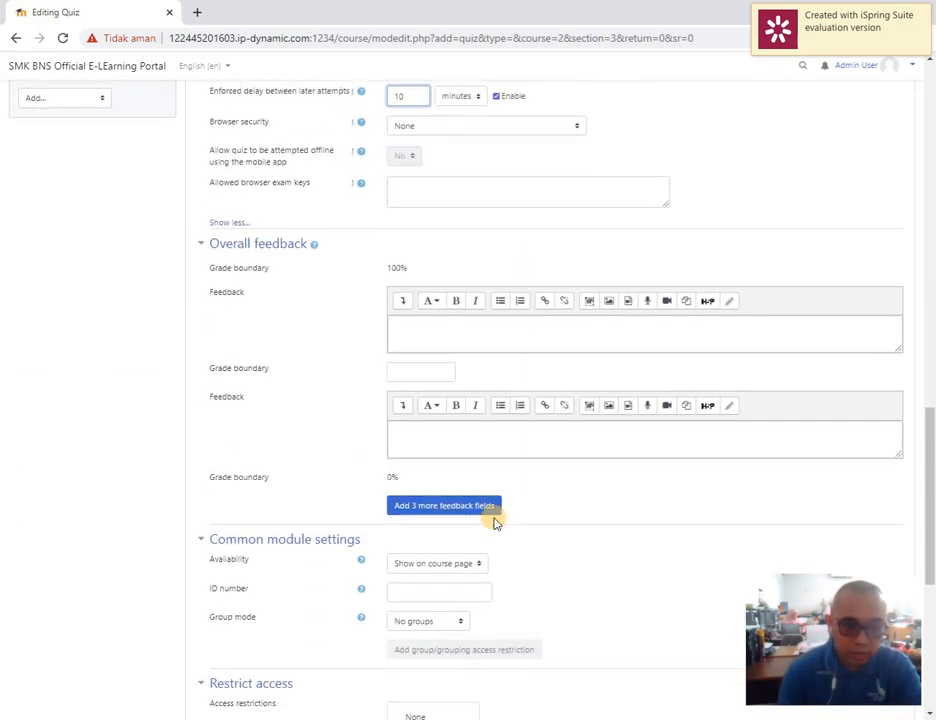
scroll(416, 579, "down", 5)
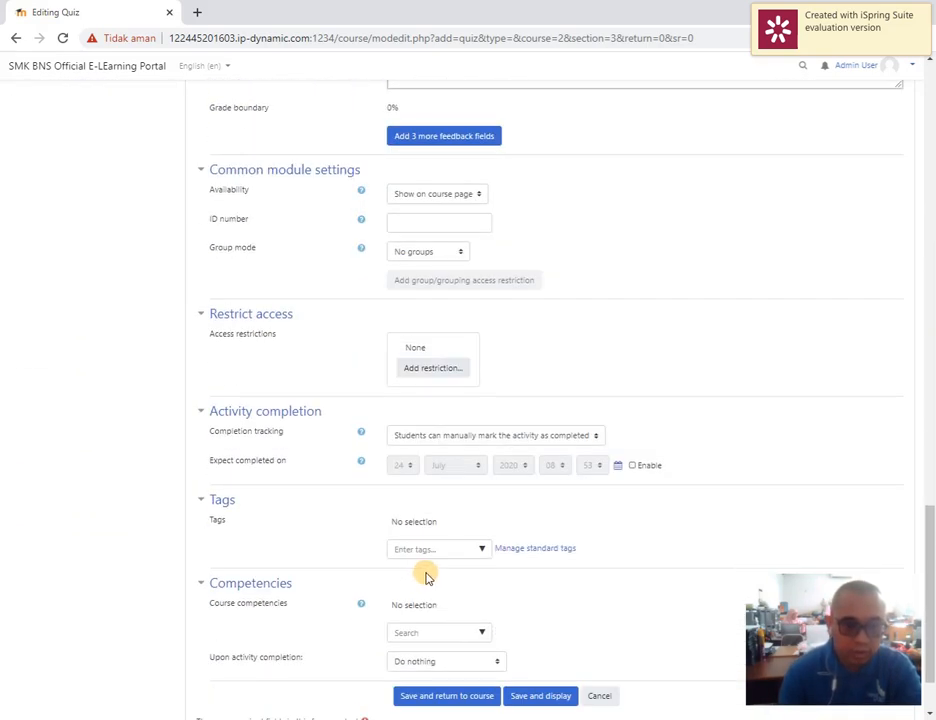
left_click(545, 607)
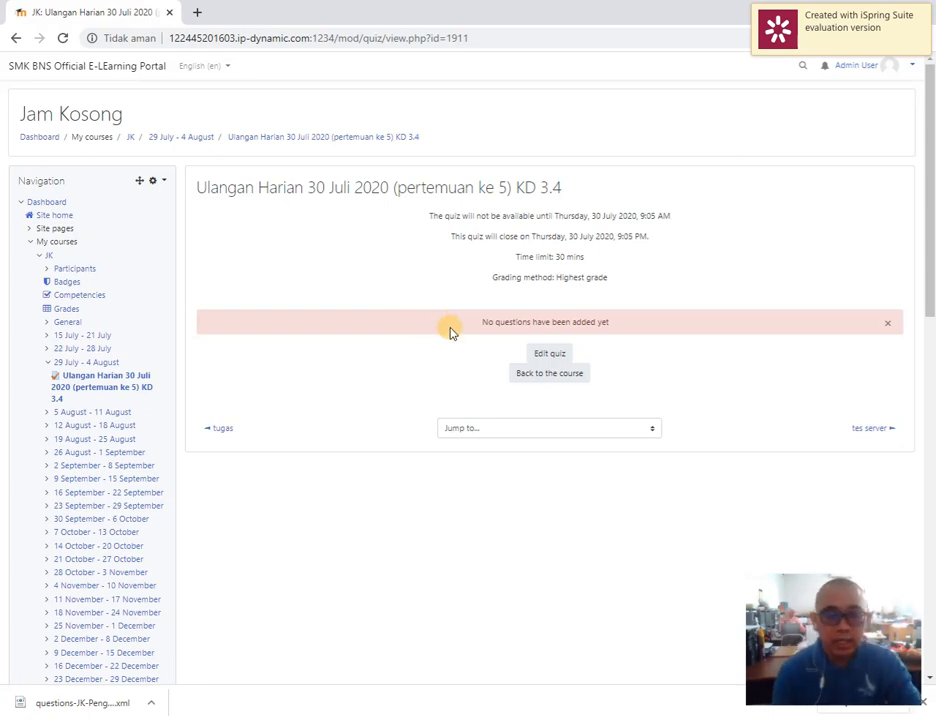
Add 30 random questions from the Default for JK category to the quiz
left_click(550, 355)
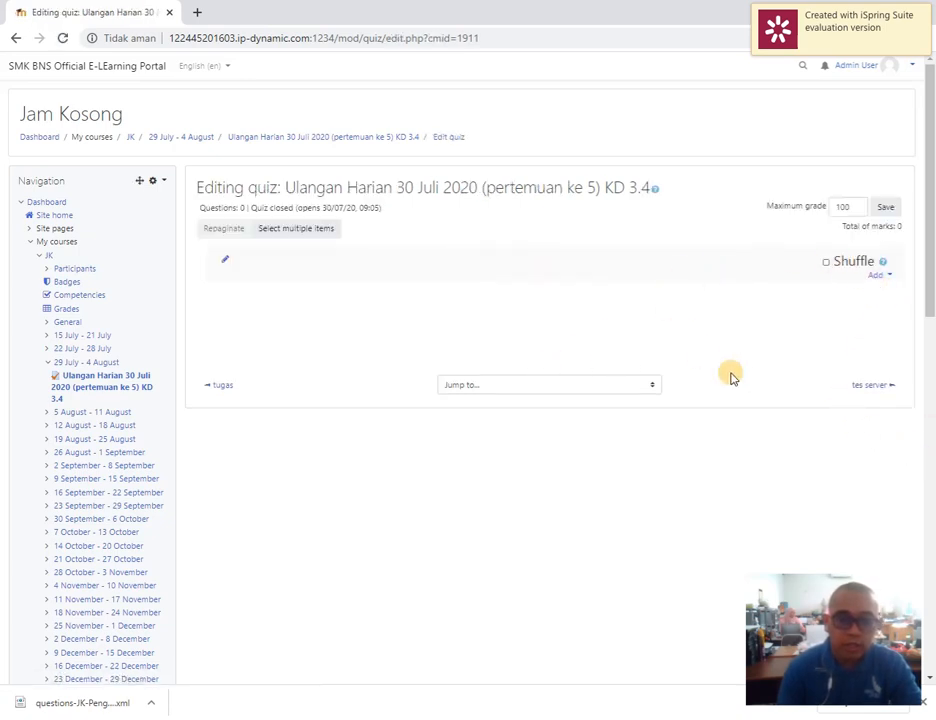
left_click(887, 277)
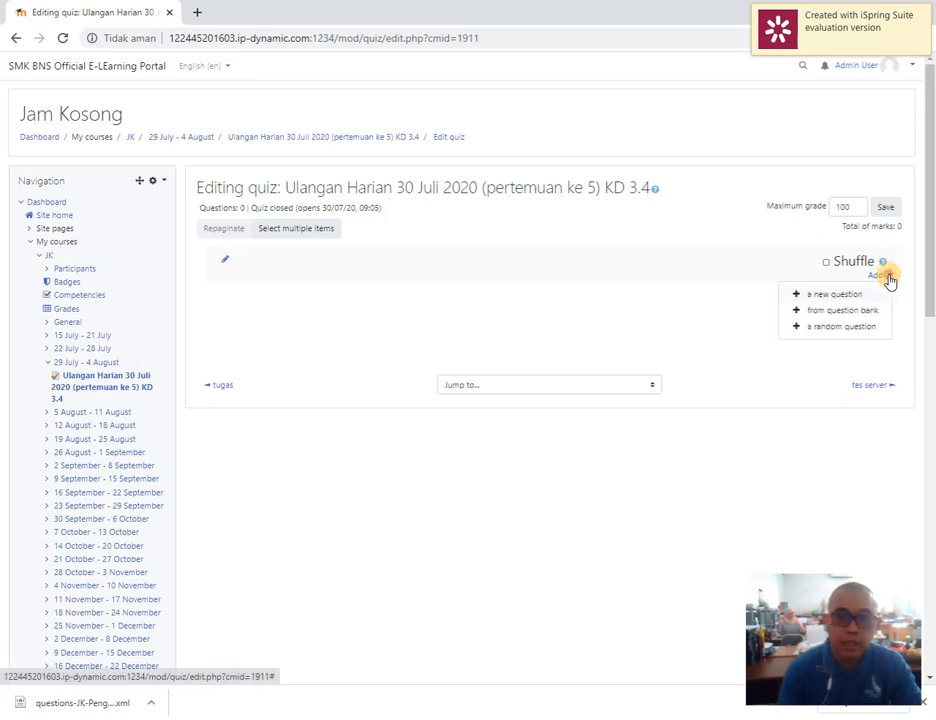
left_click(840, 327)
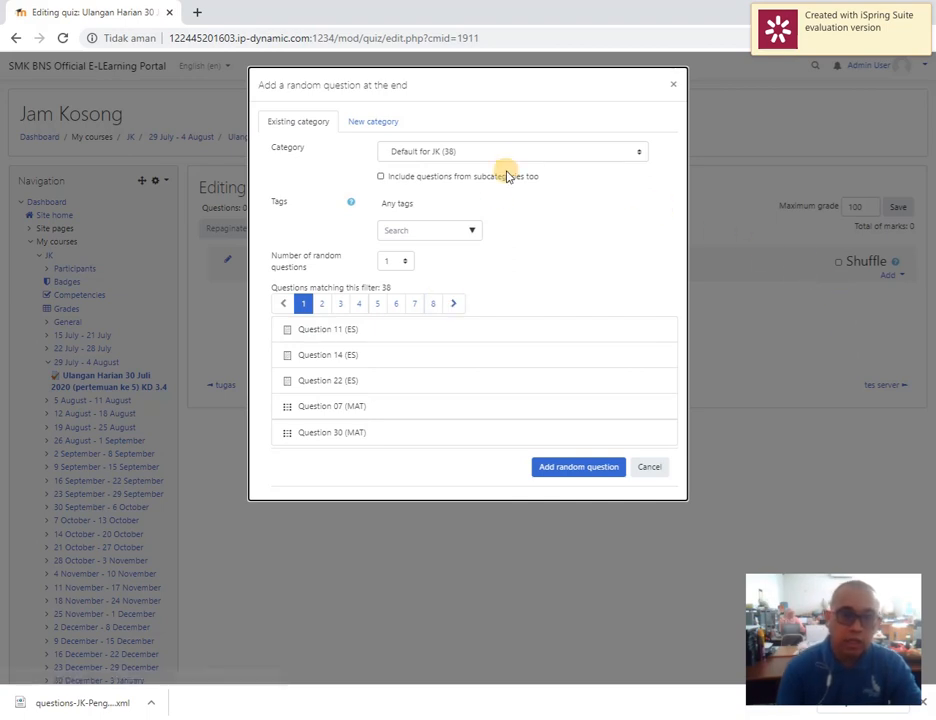
left_click(476, 152)
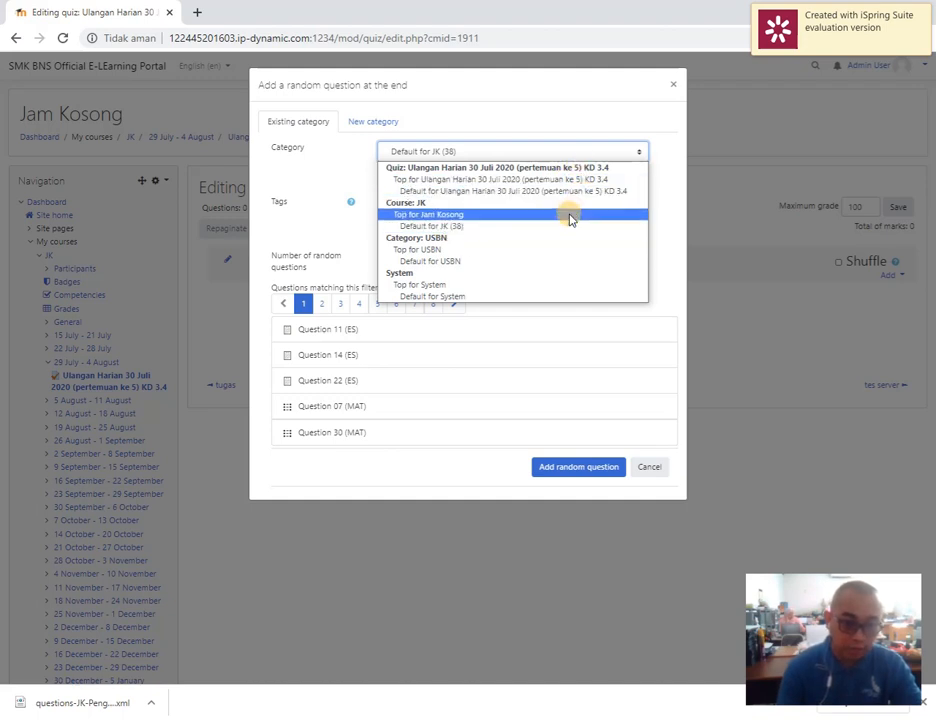
left_click(468, 229)
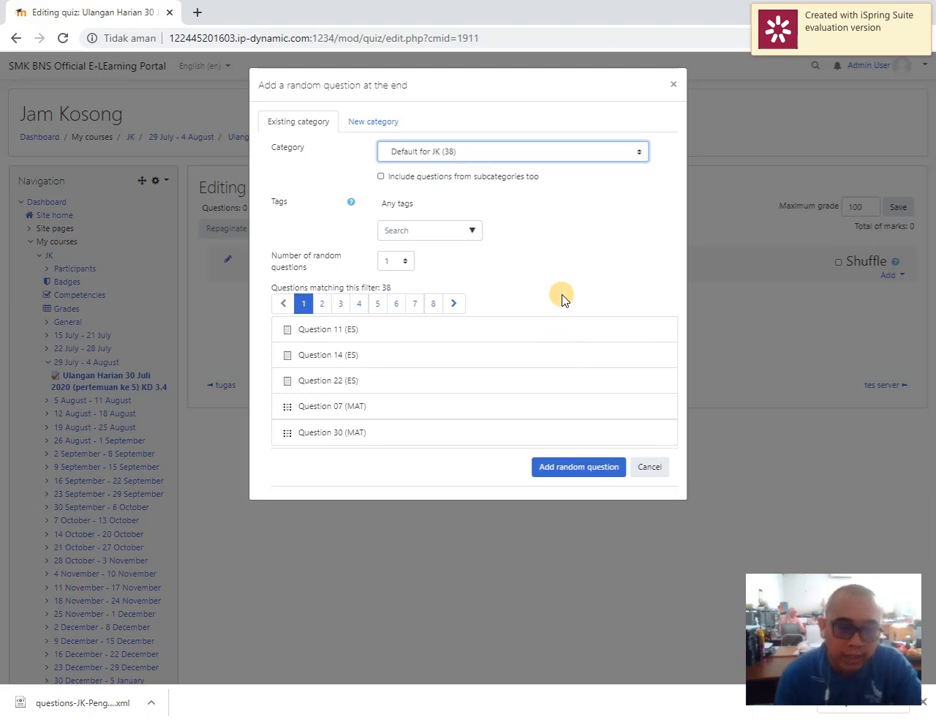
left_click(408, 262)
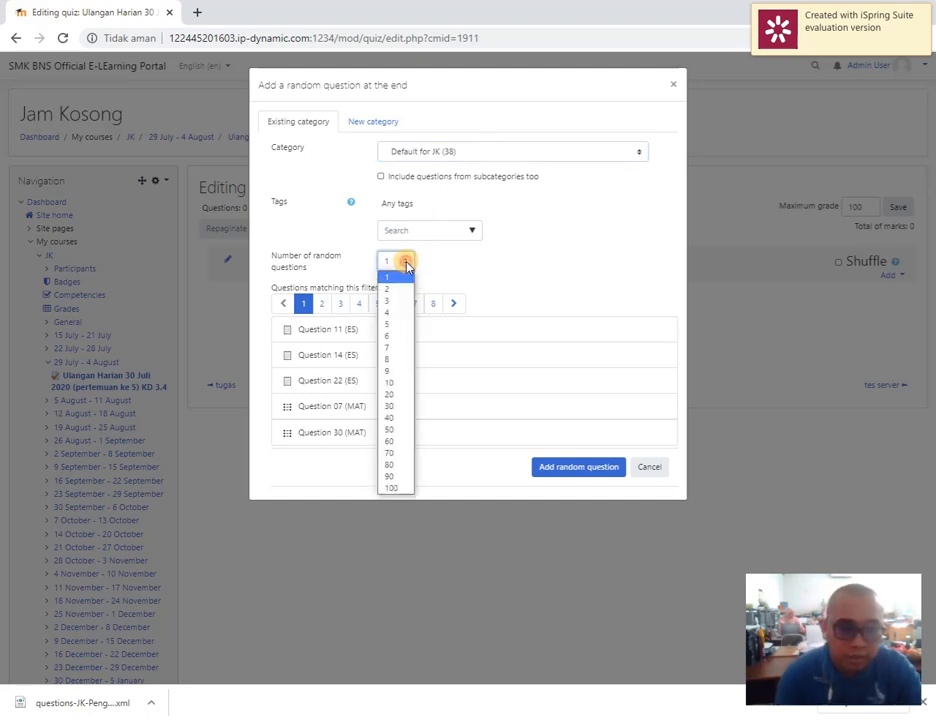
left_click(398, 408)
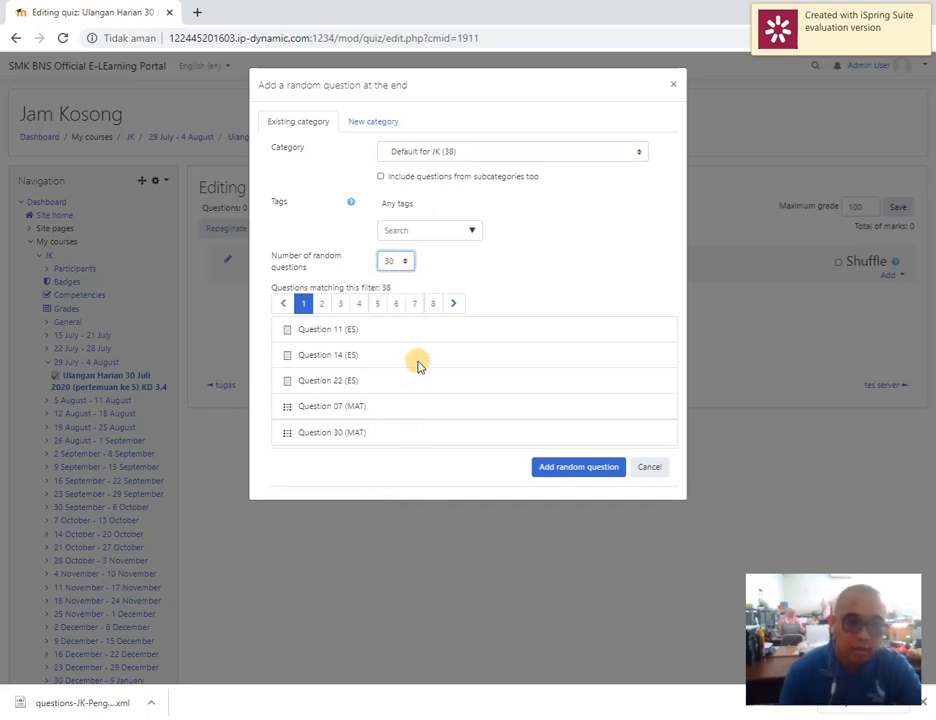
left_click(577, 470)
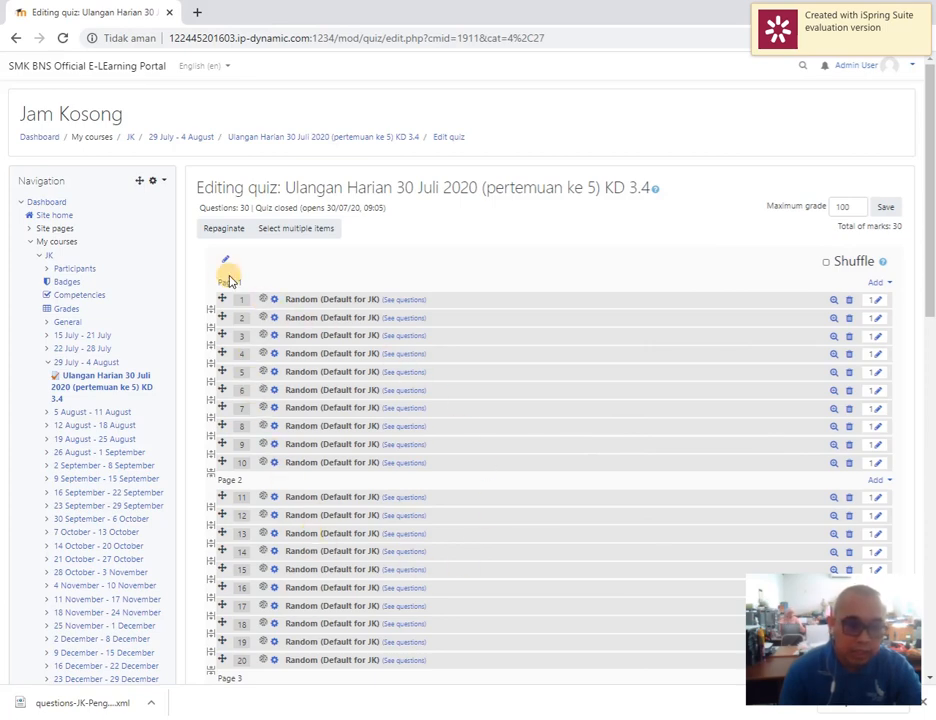
Return to the quiz's main page and start a timed preview attempt
scroll(300, 420, "down", 4)
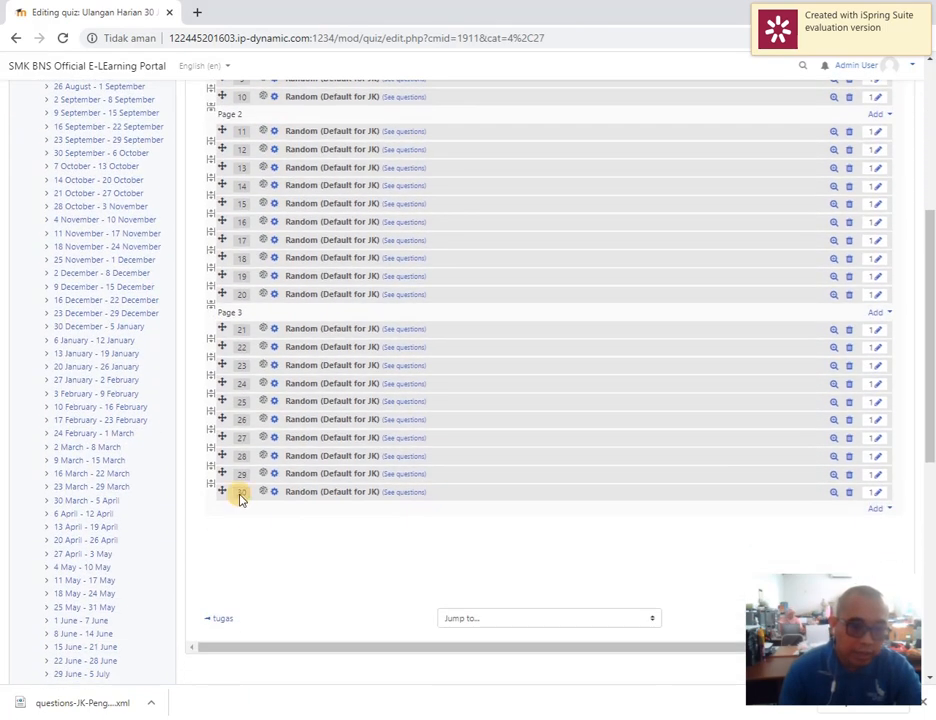
scroll(240, 490, "up", 4)
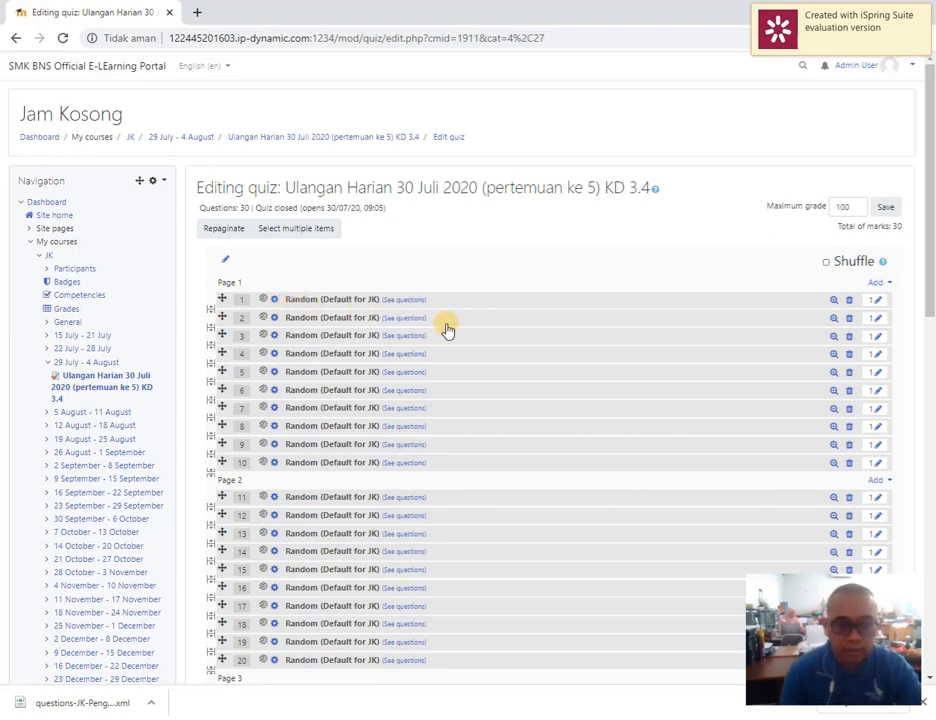
scroll(639, 455, "down", 3)
scroll(755, 490, "up", 3)
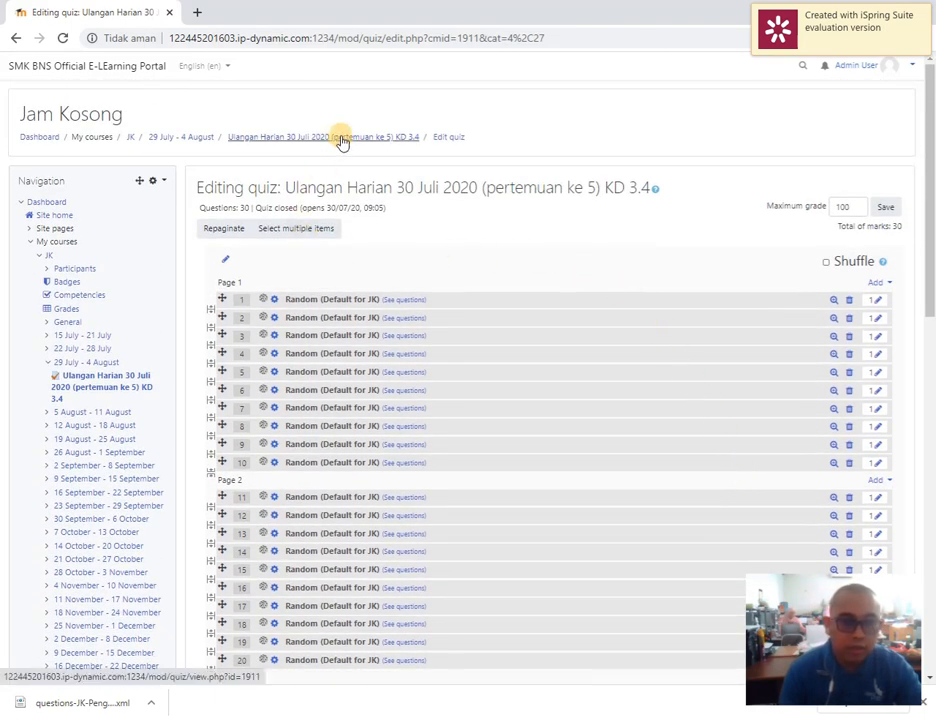
left_click(340, 142)
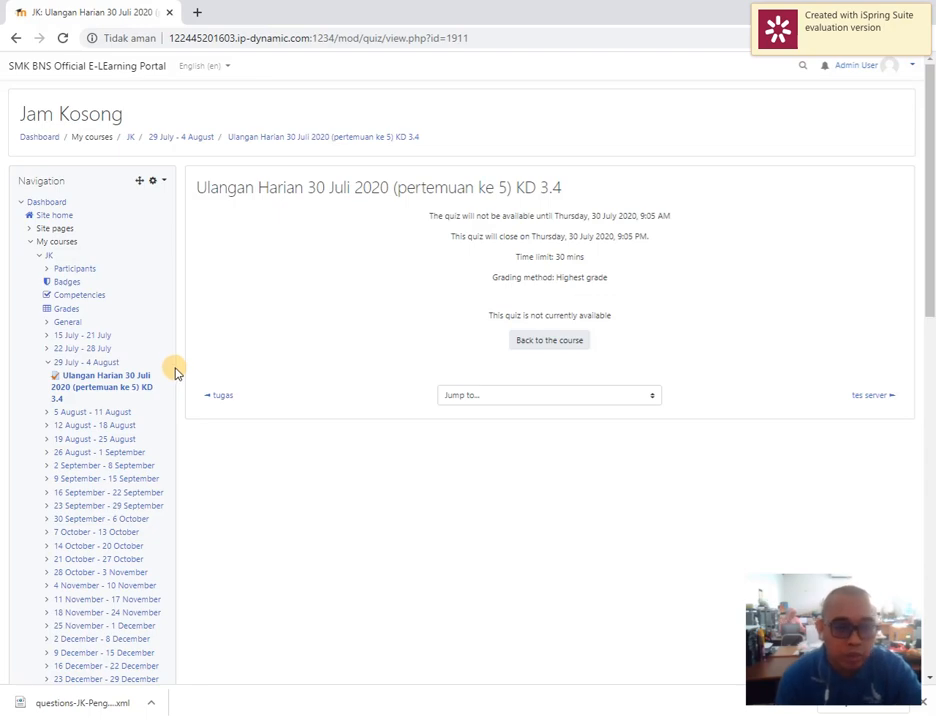
scroll(170, 380, "down", 8)
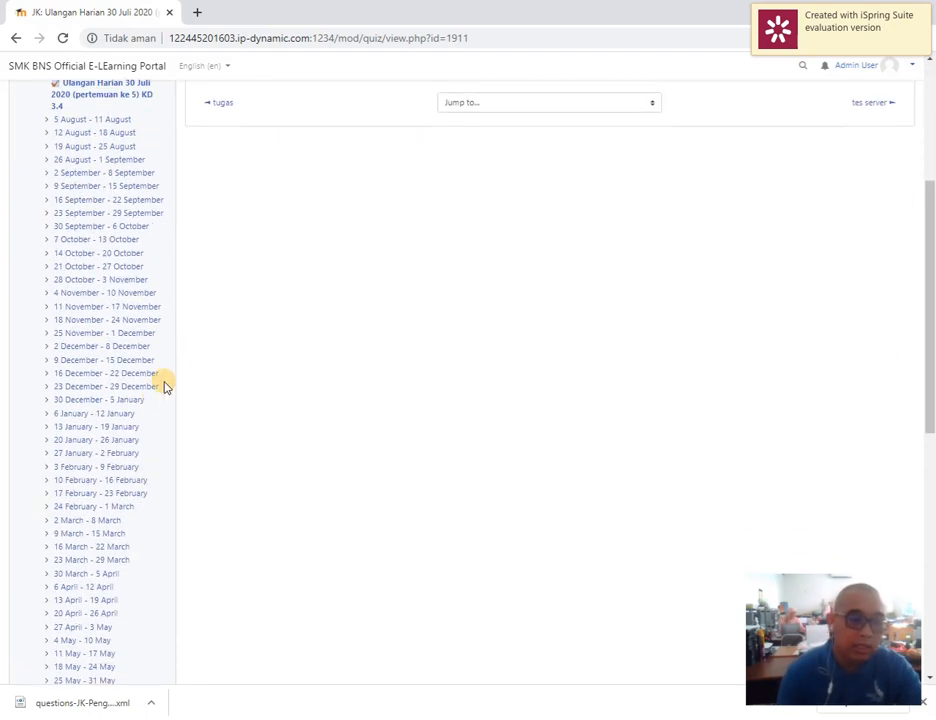
scroll(173, 560, "down", 3)
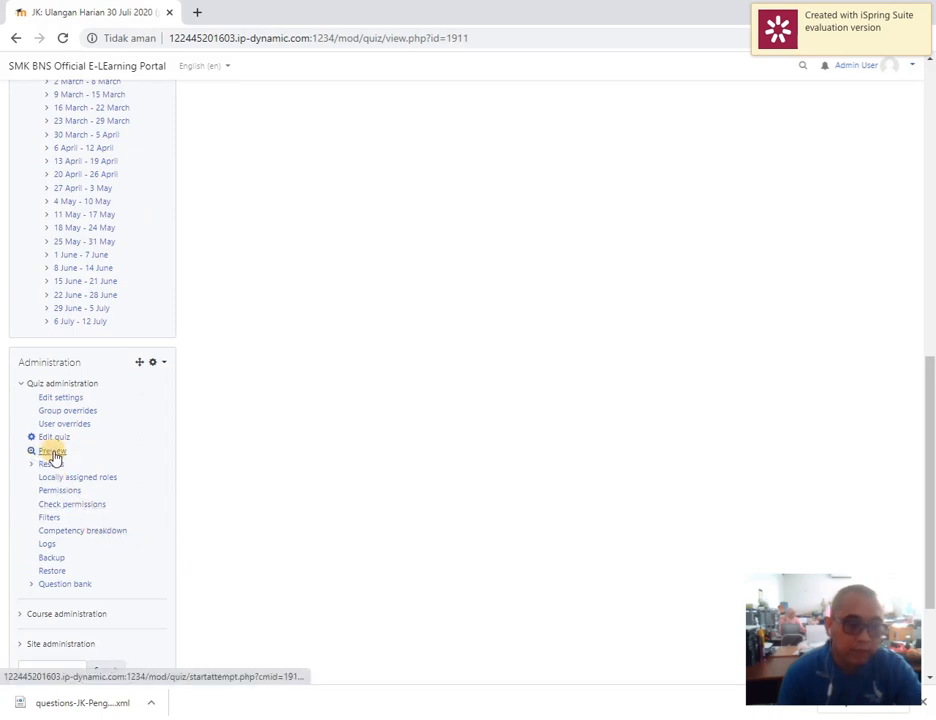
left_click(53, 452)
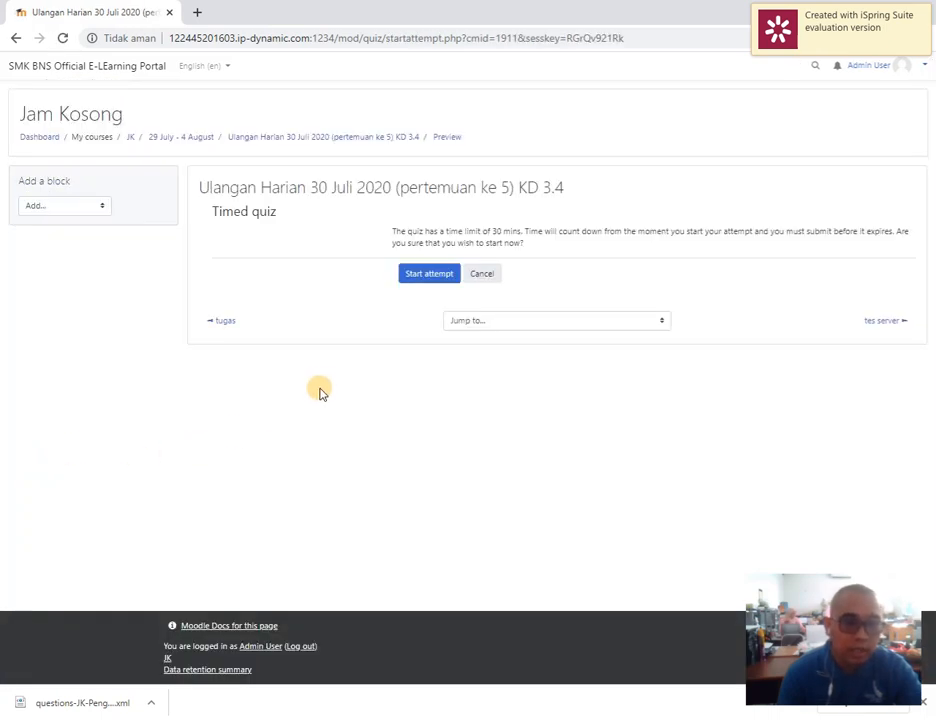
left_click(427, 276)
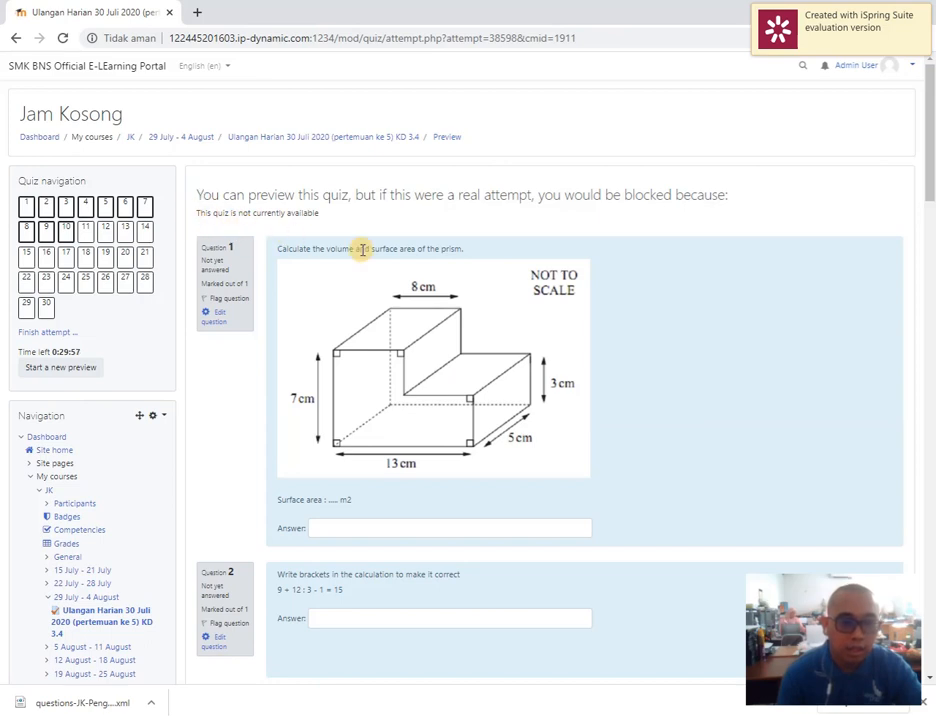
Examine questions 1 to 10 on the preview's first page, including the answer fields and matching choices
left_click(325, 527)
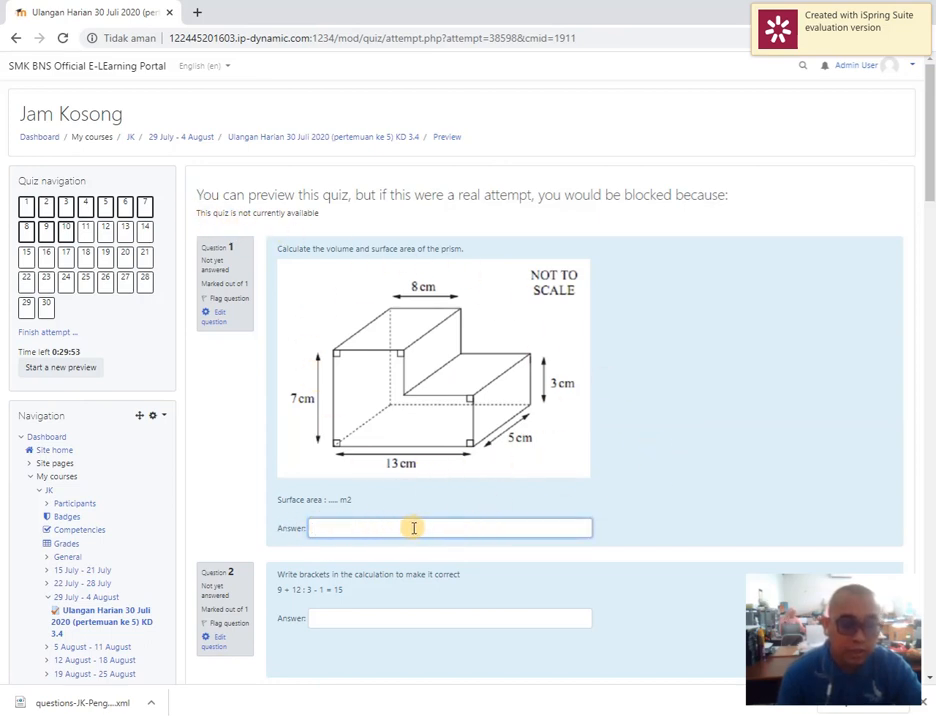
scroll(484, 528, "down", 3)
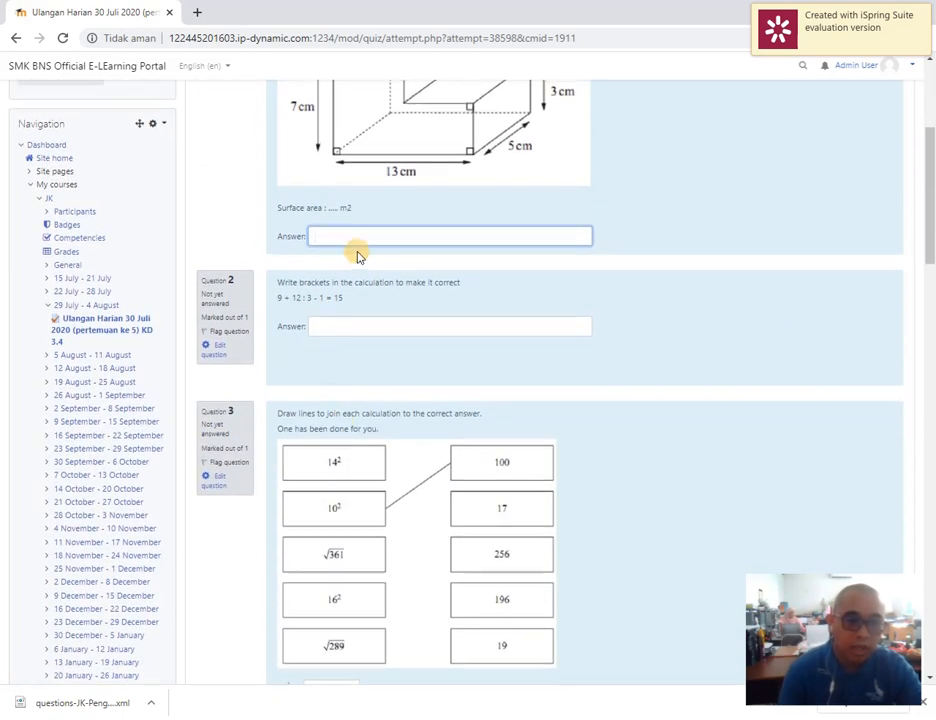
scroll(355, 250, "up", 3)
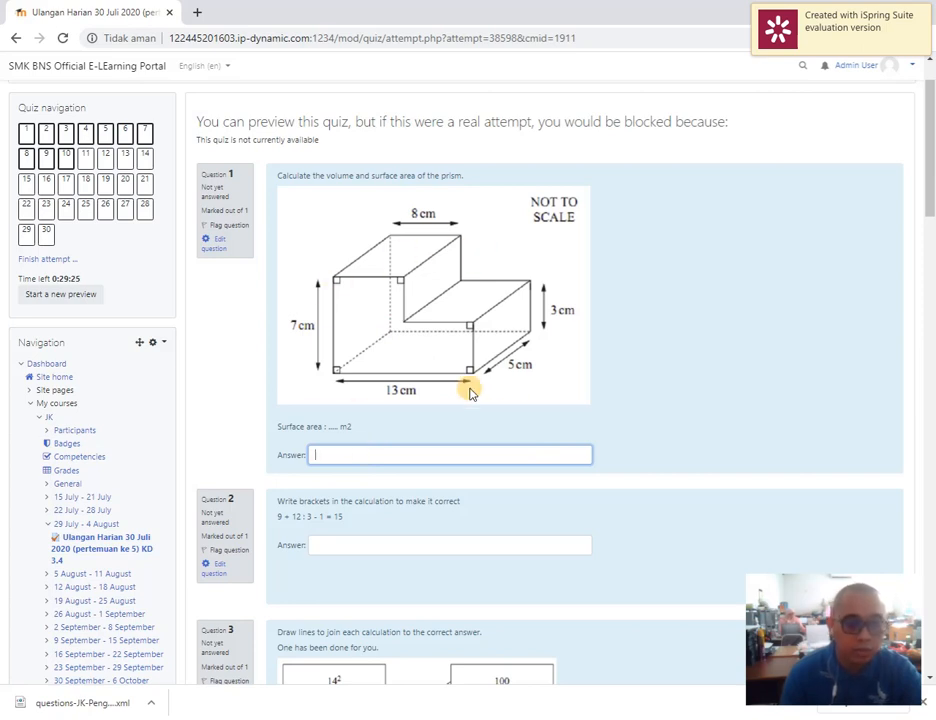
scroll(503, 407, "down", 3)
scroll(365, 390, "down", 2)
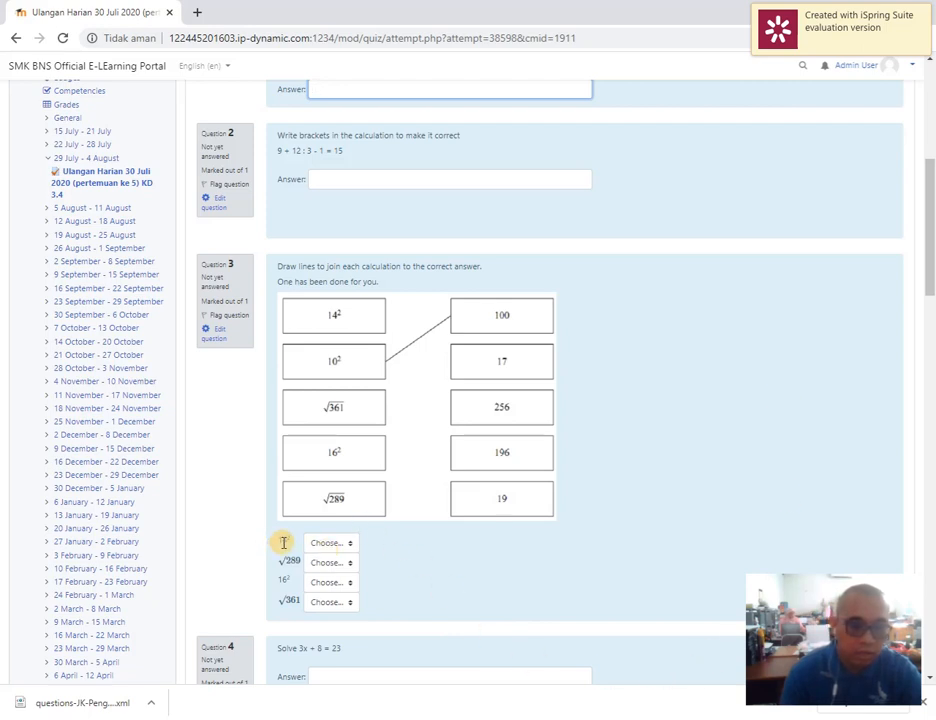
left_click(319, 544)
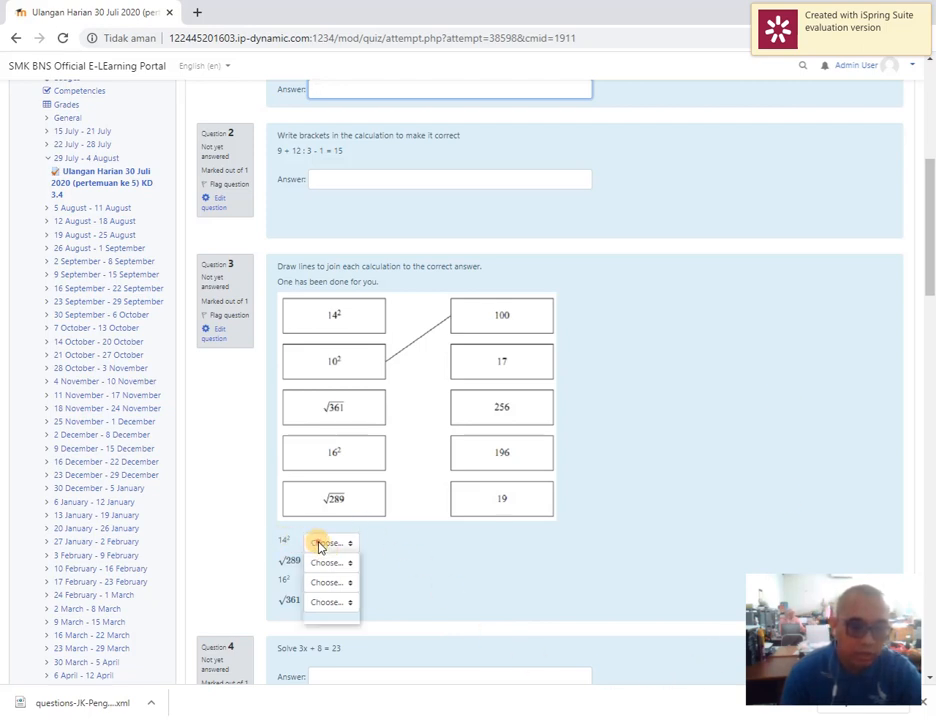
left_click(414, 556)
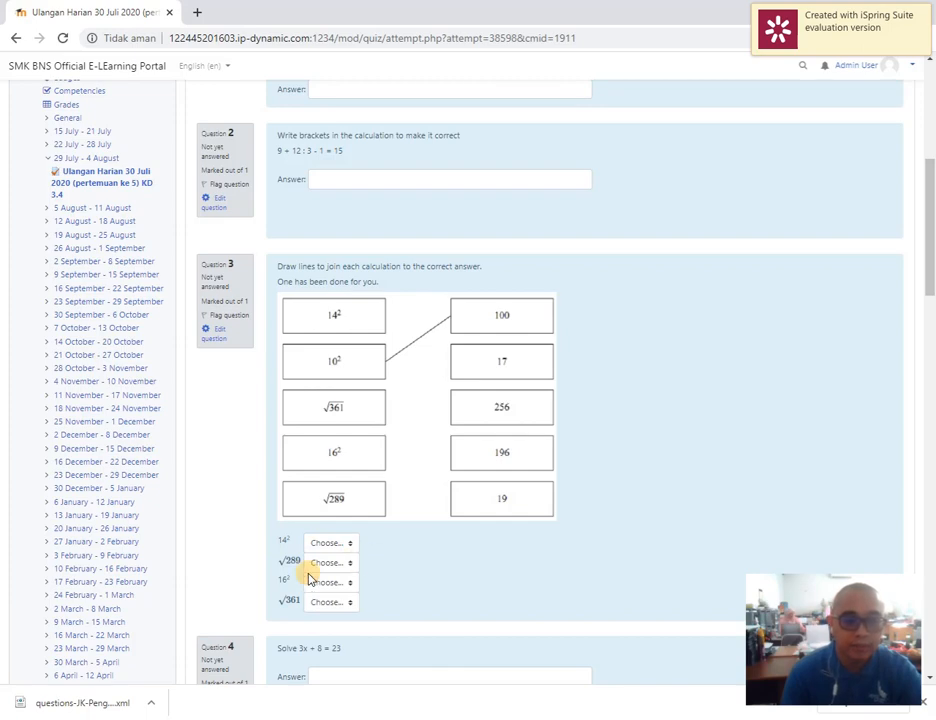
scroll(314, 570, "down", 4)
scroll(324, 386, "down", 2)
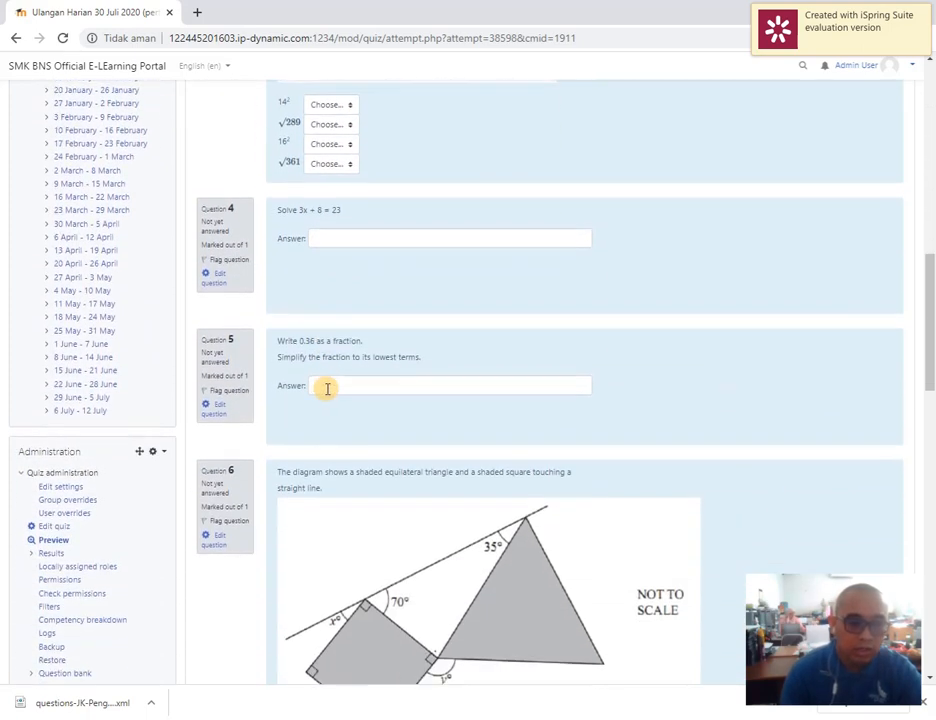
scroll(435, 424, "down", 3)
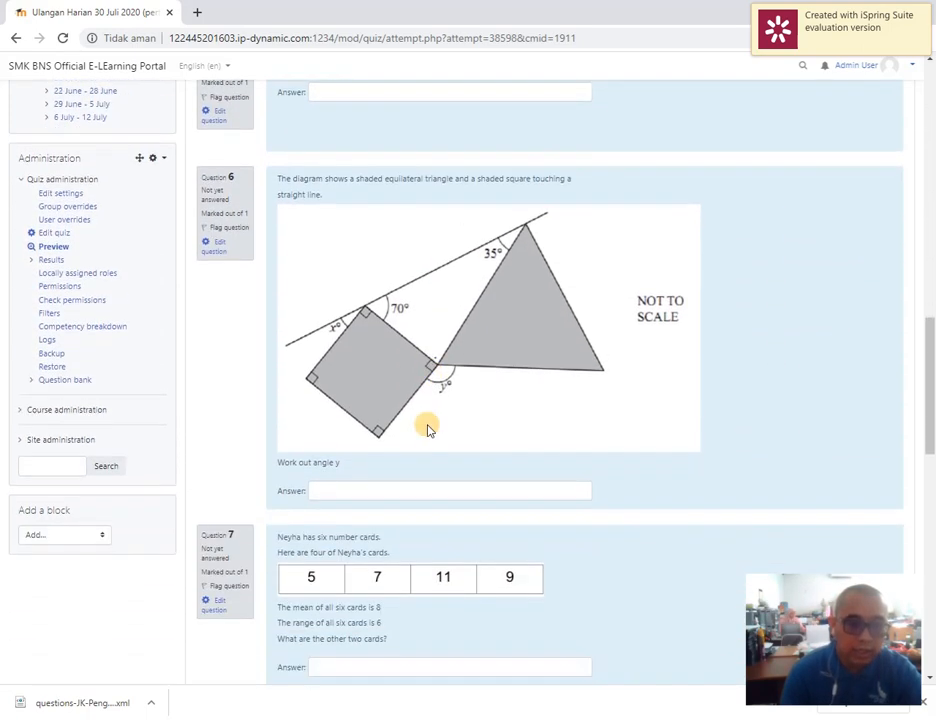
scroll(403, 480, "down", 8)
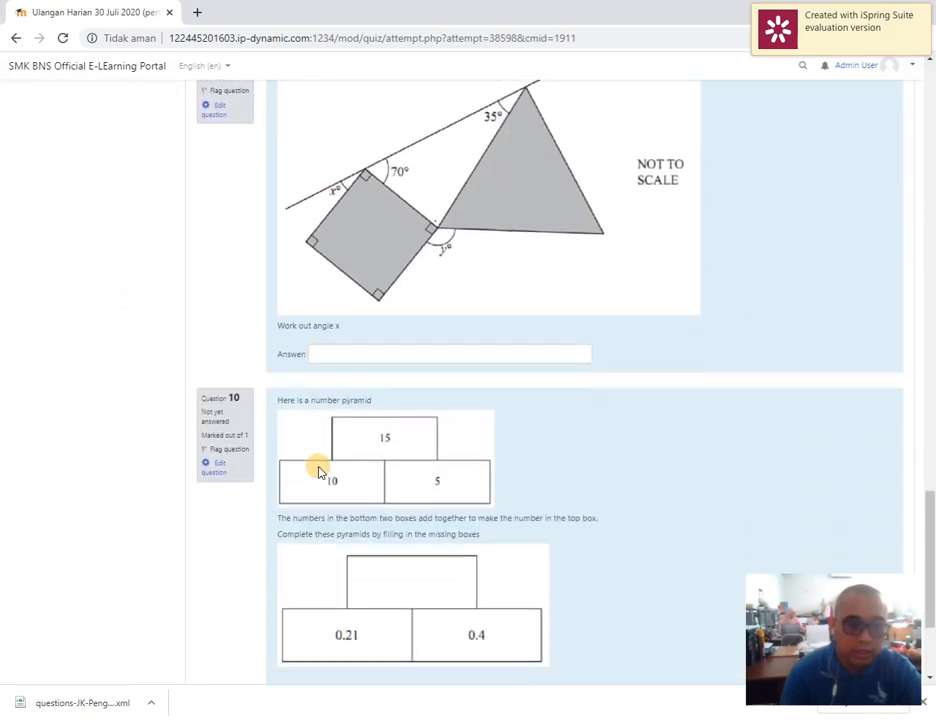
scroll(318, 472, "down", 3)
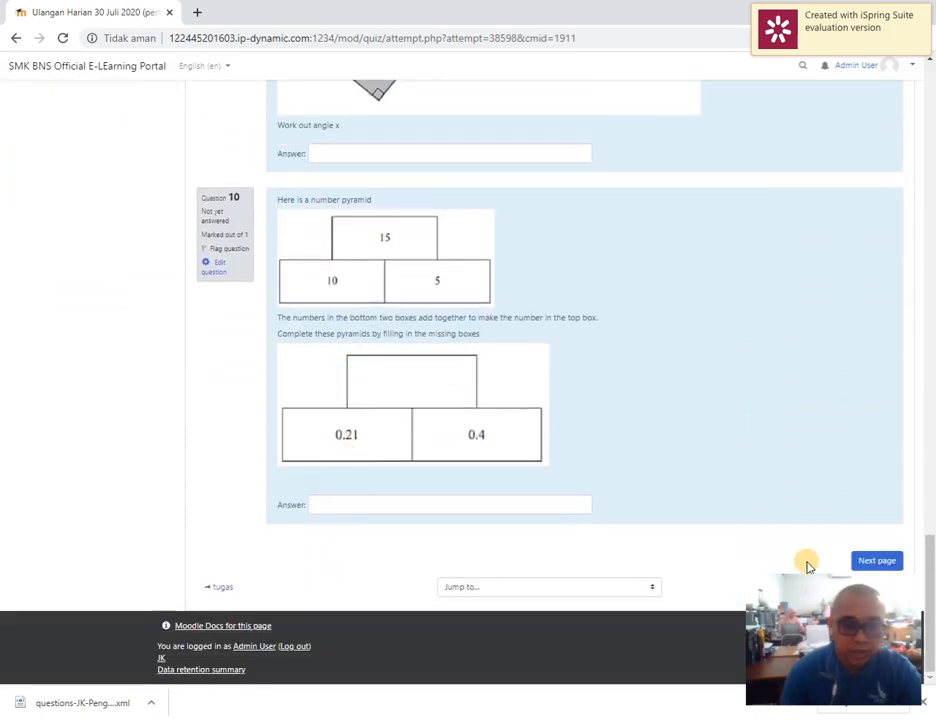
Go to the preview's second page and choose D. 75/100 as the answer to question 18
left_click(868, 560)
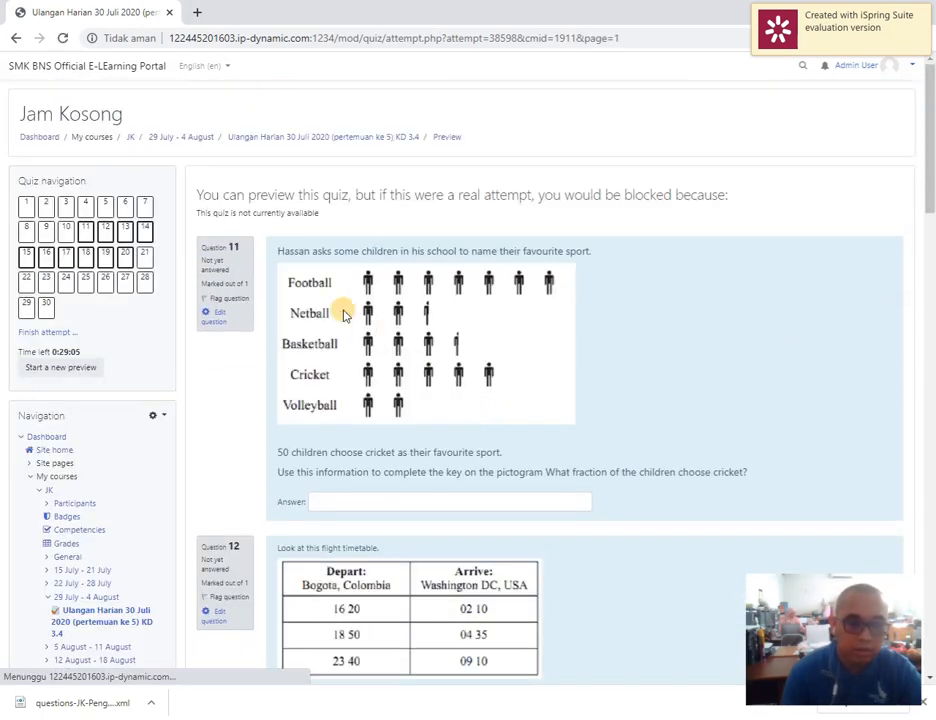
scroll(378, 466, "down", 3)
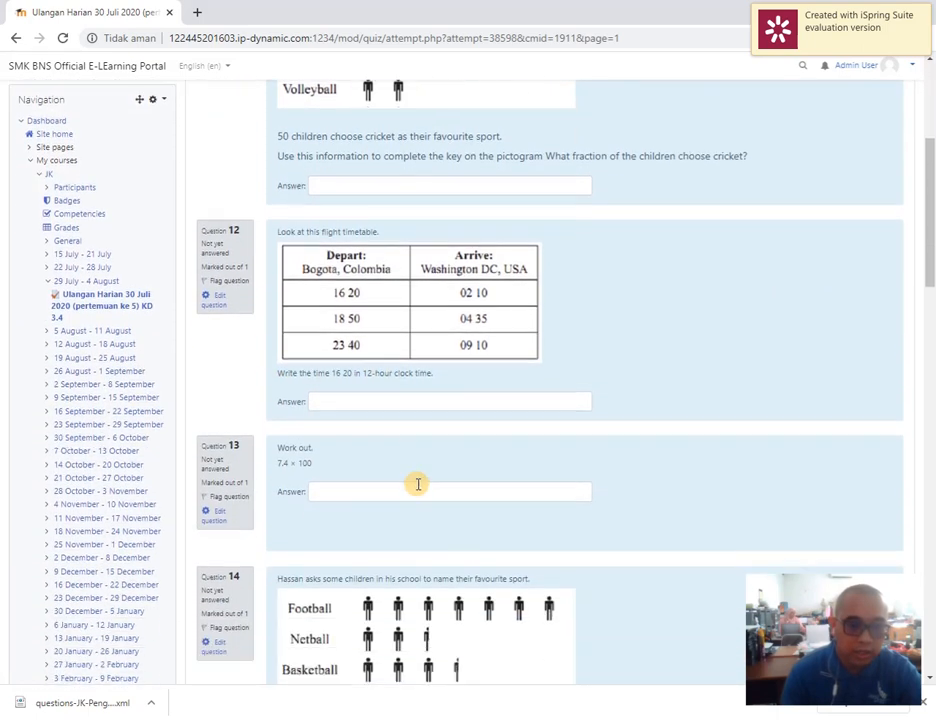
scroll(418, 484, "down", 4)
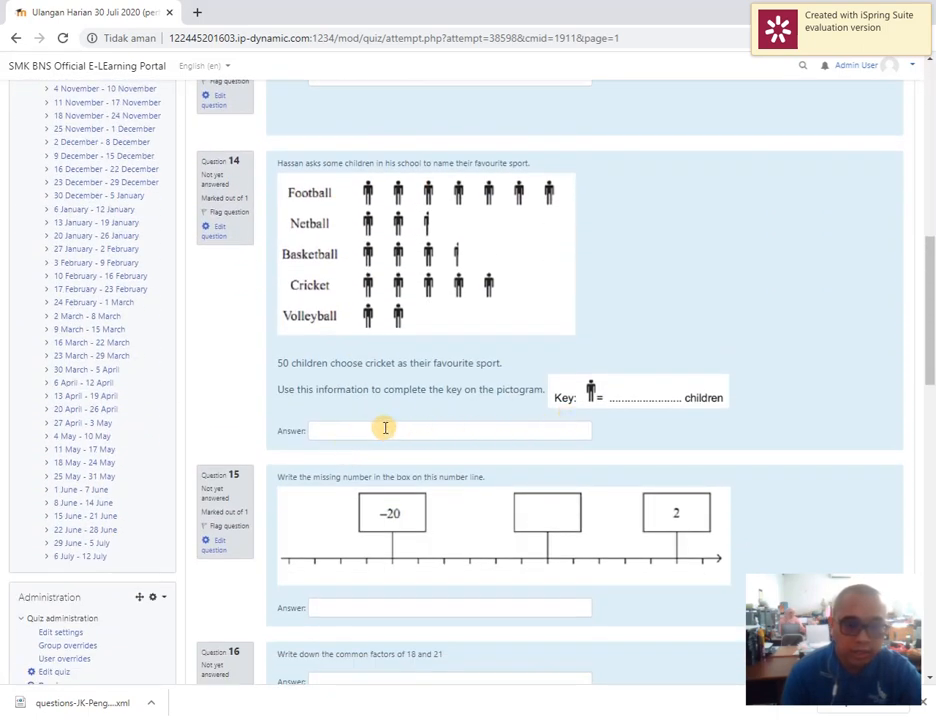
scroll(385, 428, "down", 5)
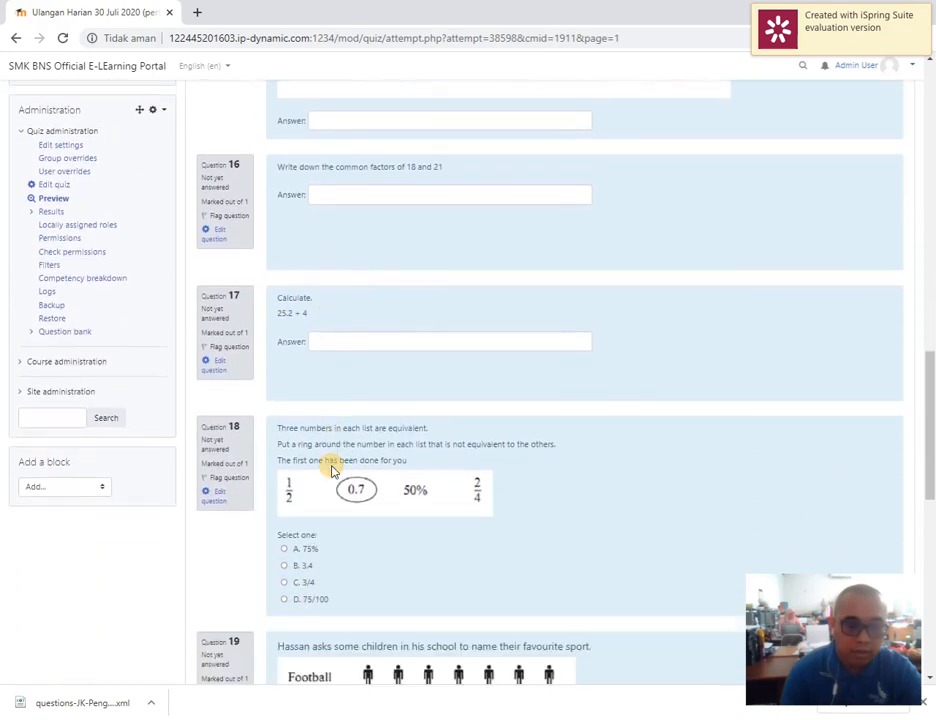
scroll(333, 470, "down", 1)
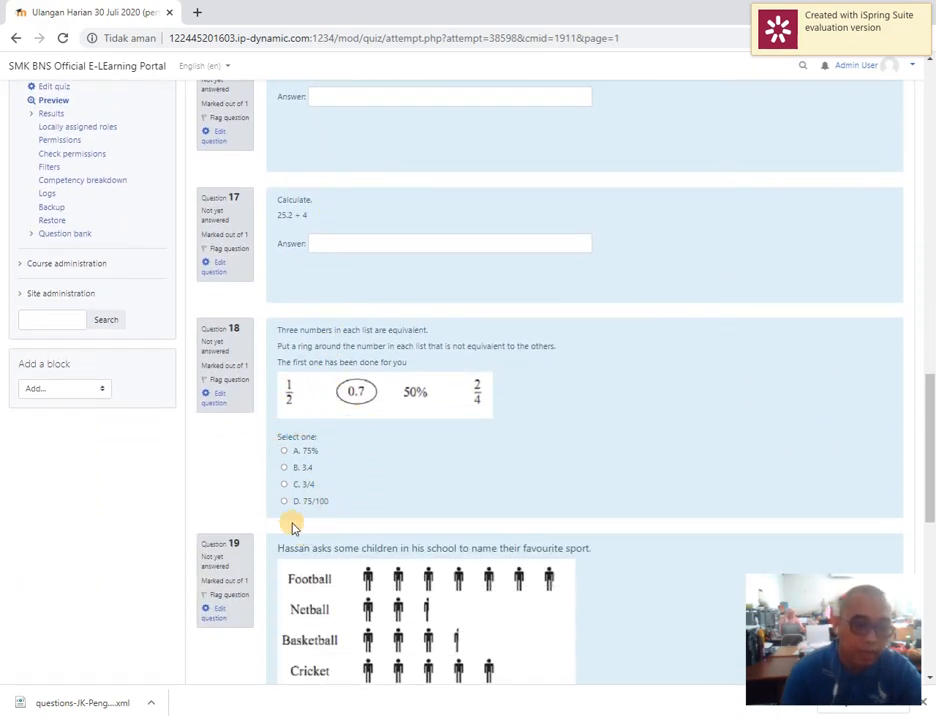
left_click(284, 452)
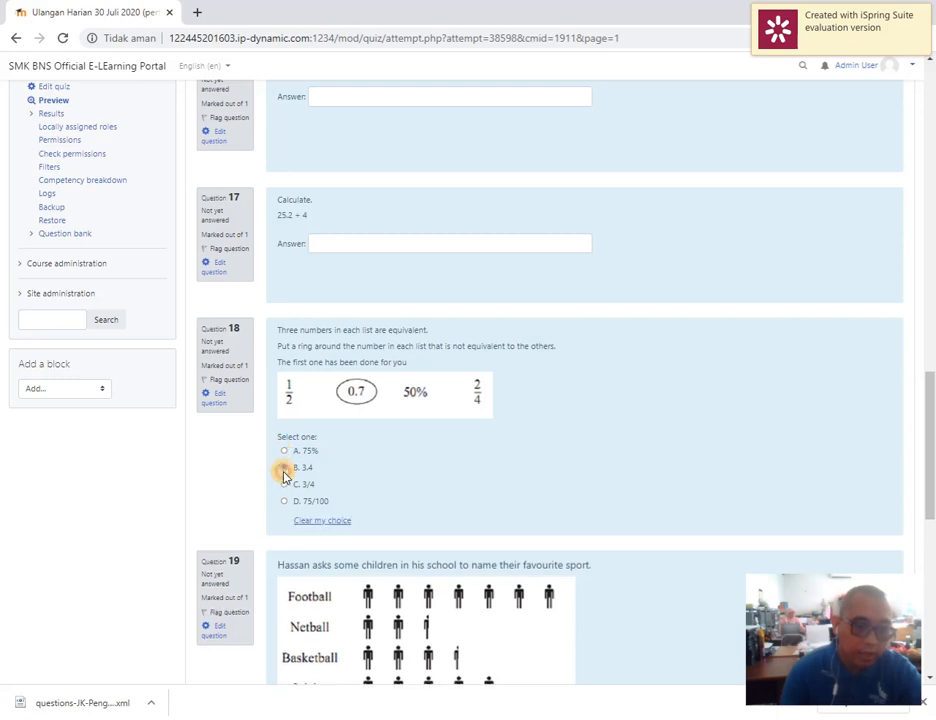
left_click(284, 501)
scroll(418, 471, "down", 4)
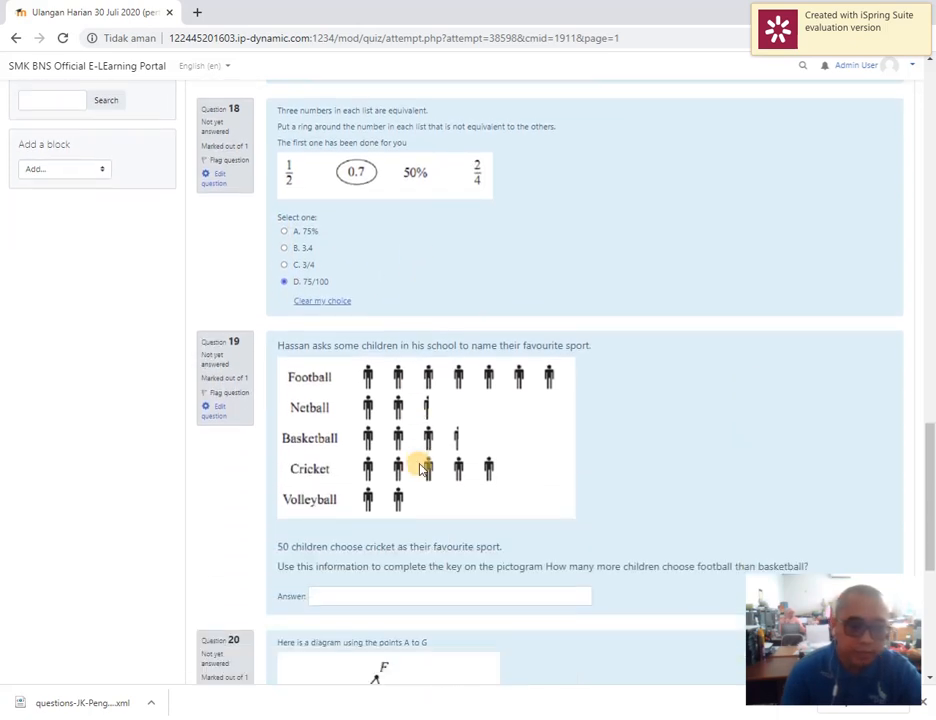
Continue to the preview's third page and tick A. 500 ml = 5 l in question 22
scroll(400, 458, "down", 5)
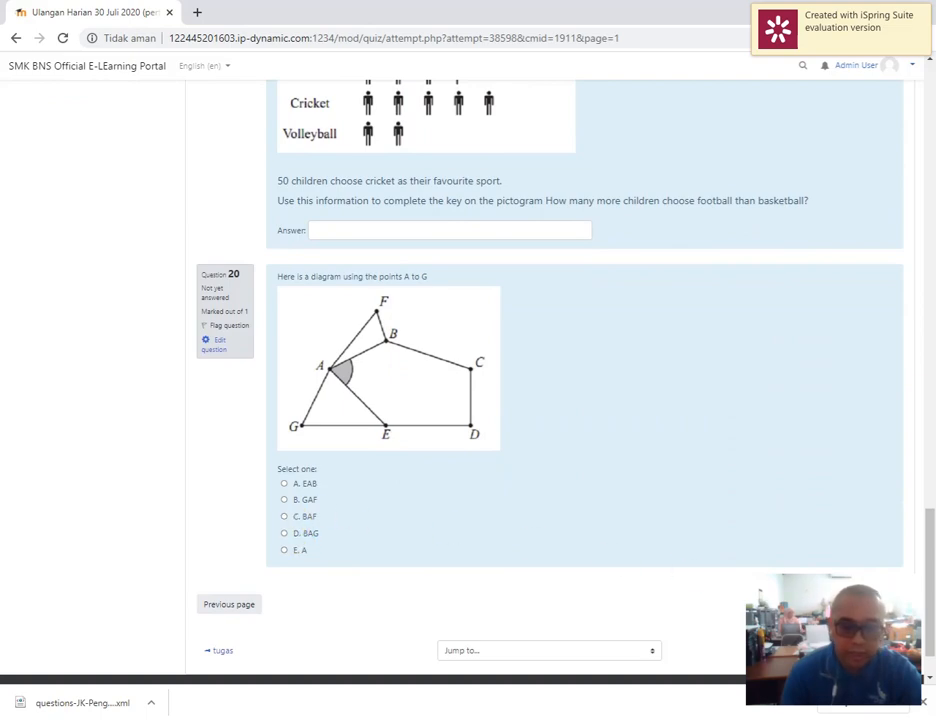
left_click(876, 604)
scroll(472, 313, "down", 3)
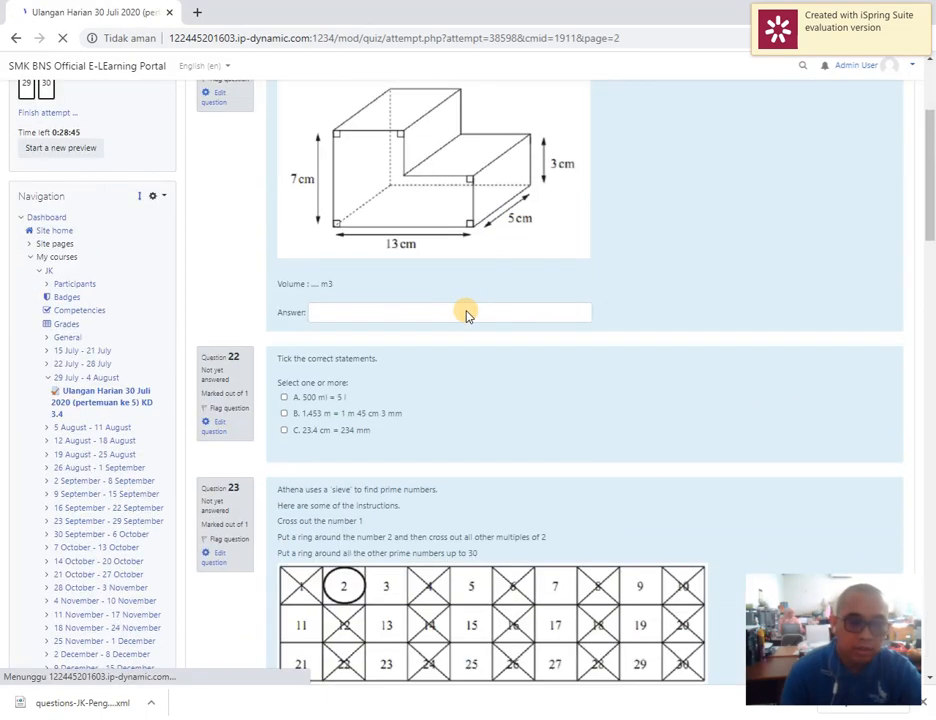
scroll(474, 326, "down", 5)
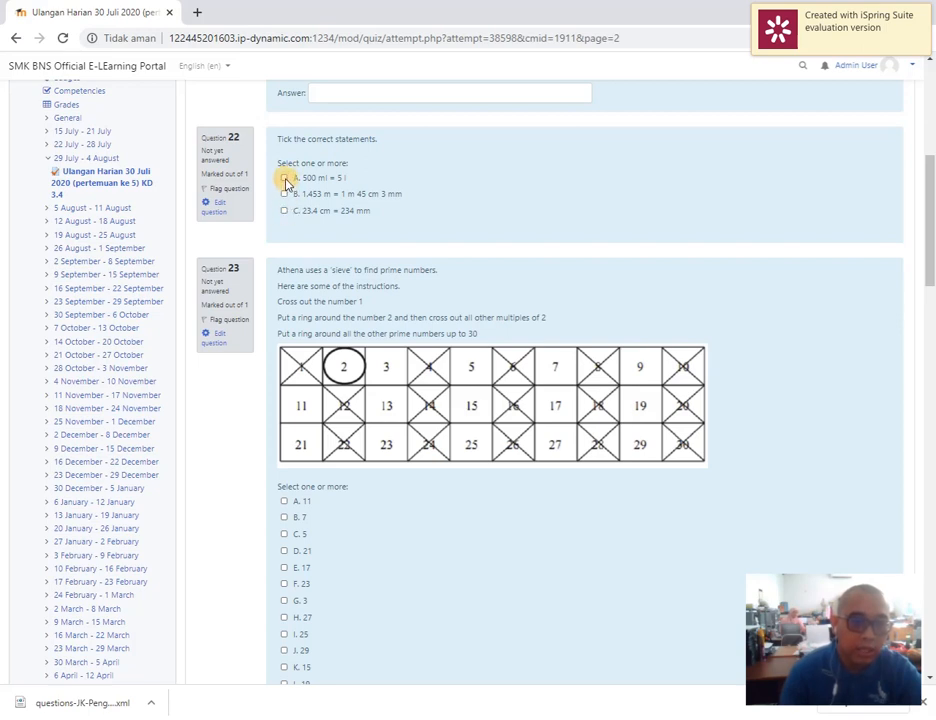
left_click(284, 194)
left_click(285, 178)
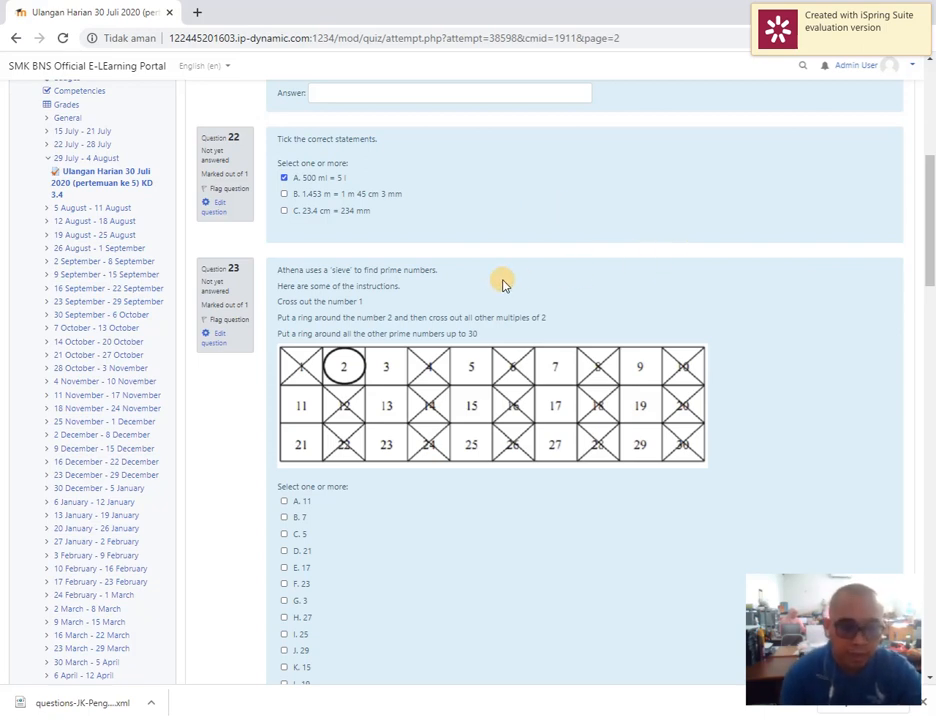
Review questions 23 to 30, highlighting the prefilled text in question 26's essay answer, and finish the attempt to open its summary
scroll(501, 282, "down", 3)
scroll(313, 267, "up", 2)
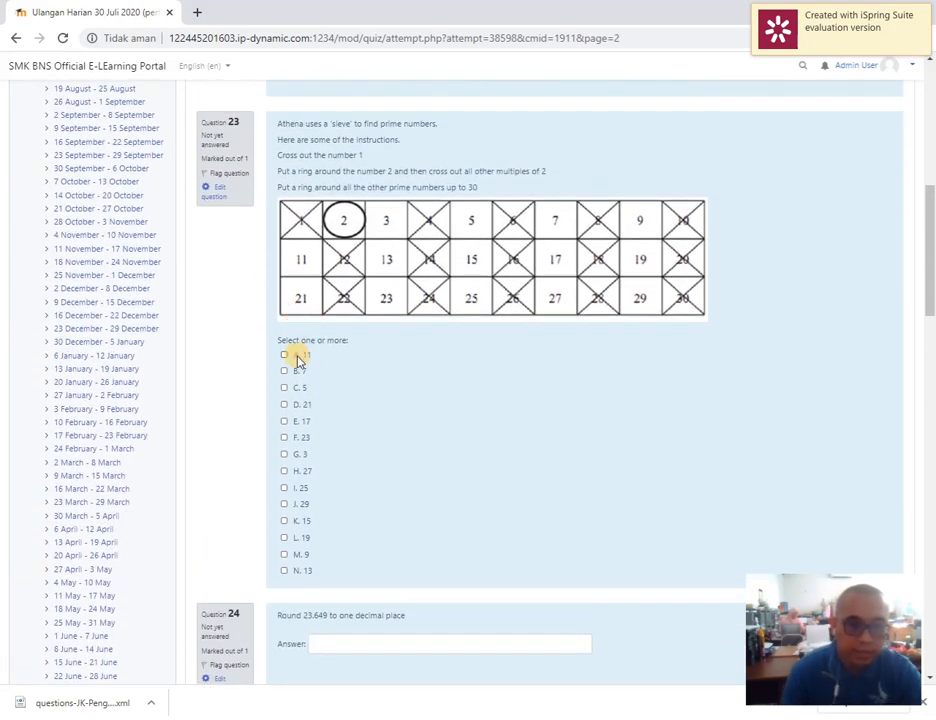
scroll(347, 435, "down", 5)
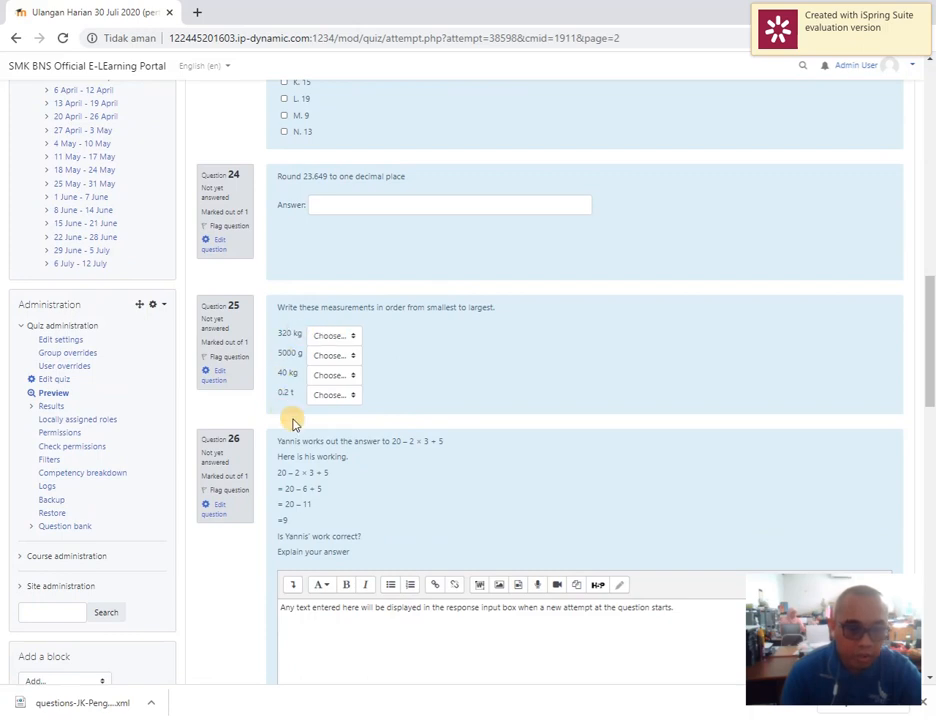
scroll(313, 427, "down", 1)
scroll(313, 427, "down", 1)
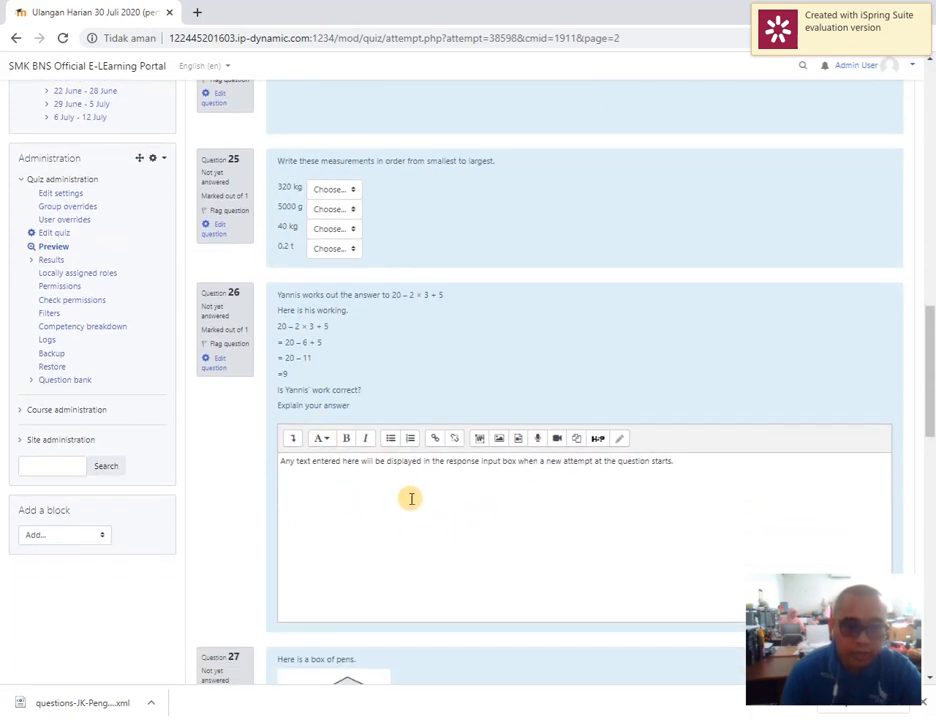
left_click_drag(320, 466, 684, 480)
left_click(320, 489)
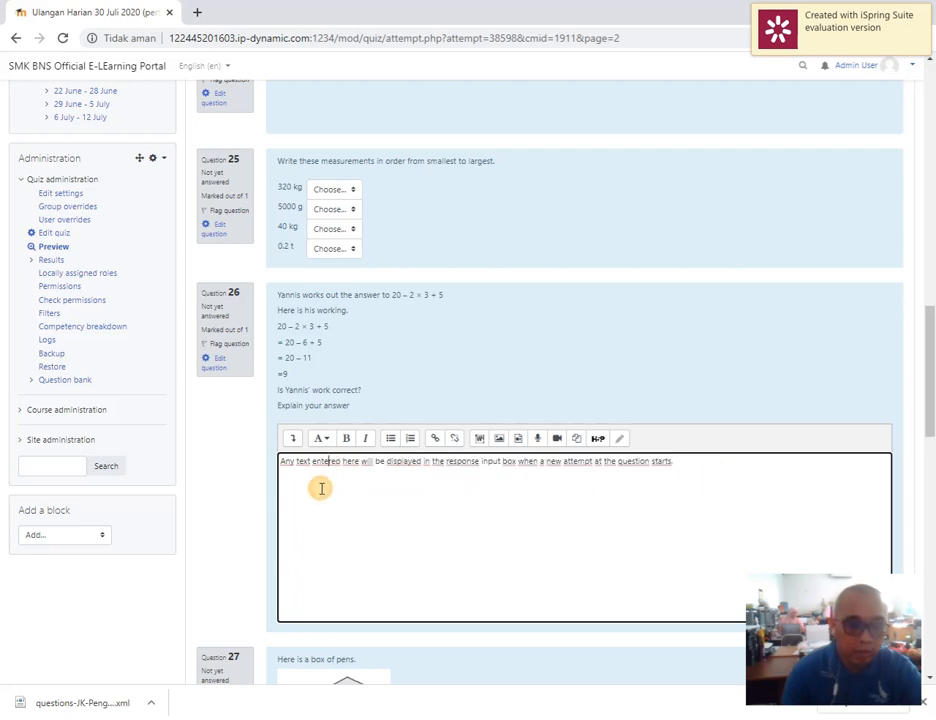
left_click_drag(284, 461, 733, 455)
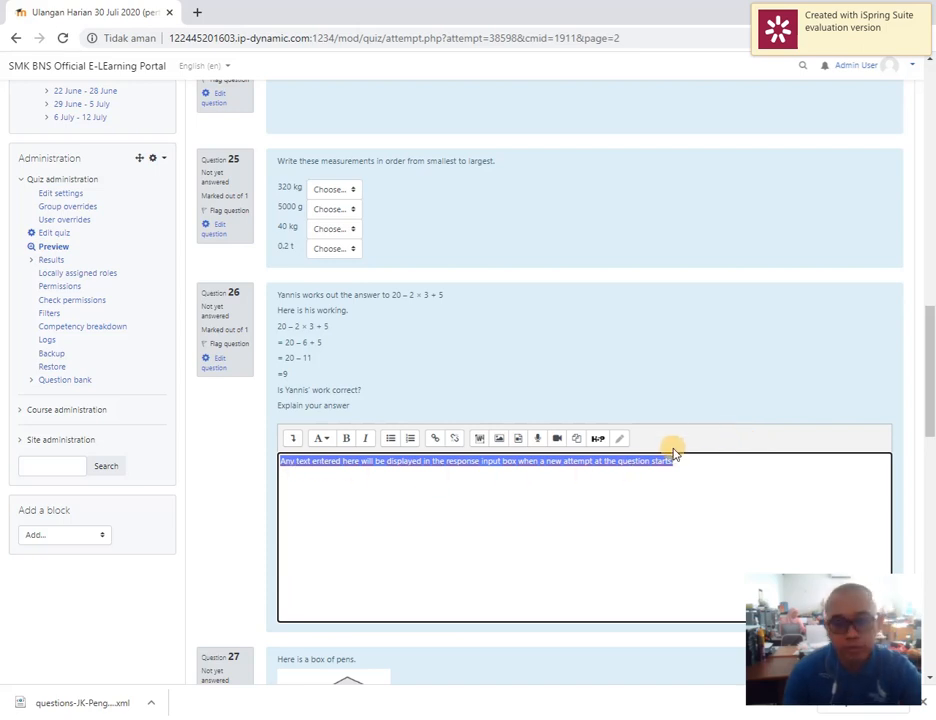
scroll(674, 453, "down", 10)
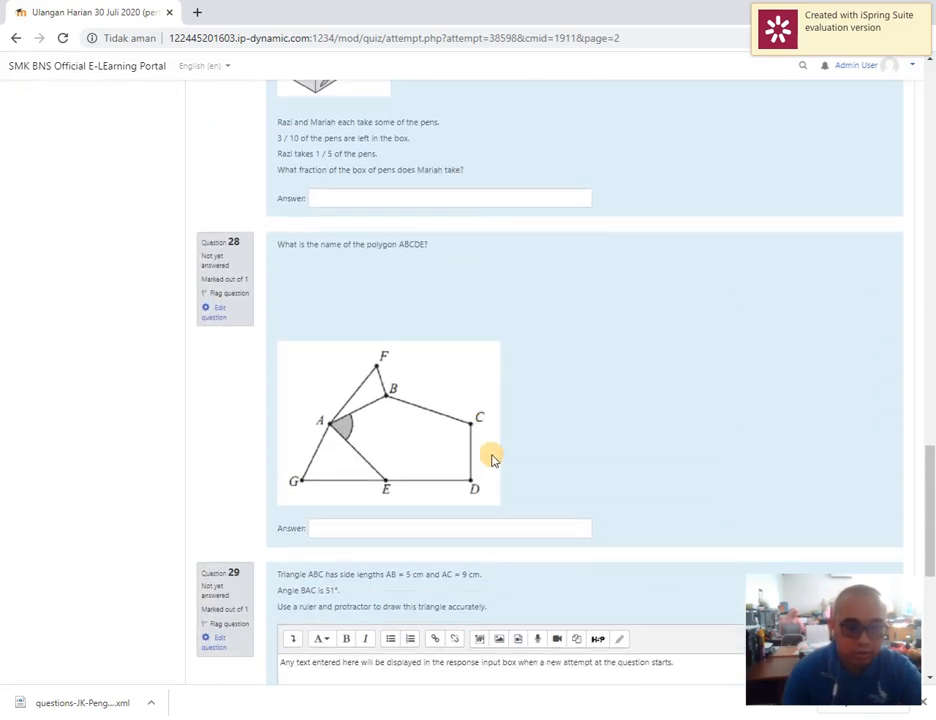
scroll(491, 458, "down", 5)
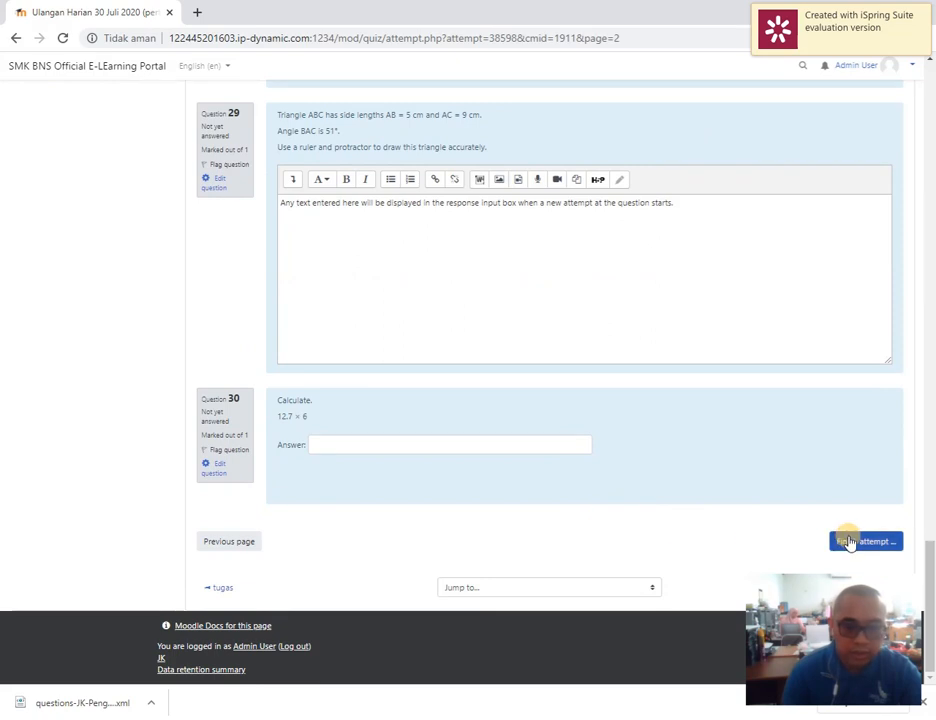
left_click(848, 541)
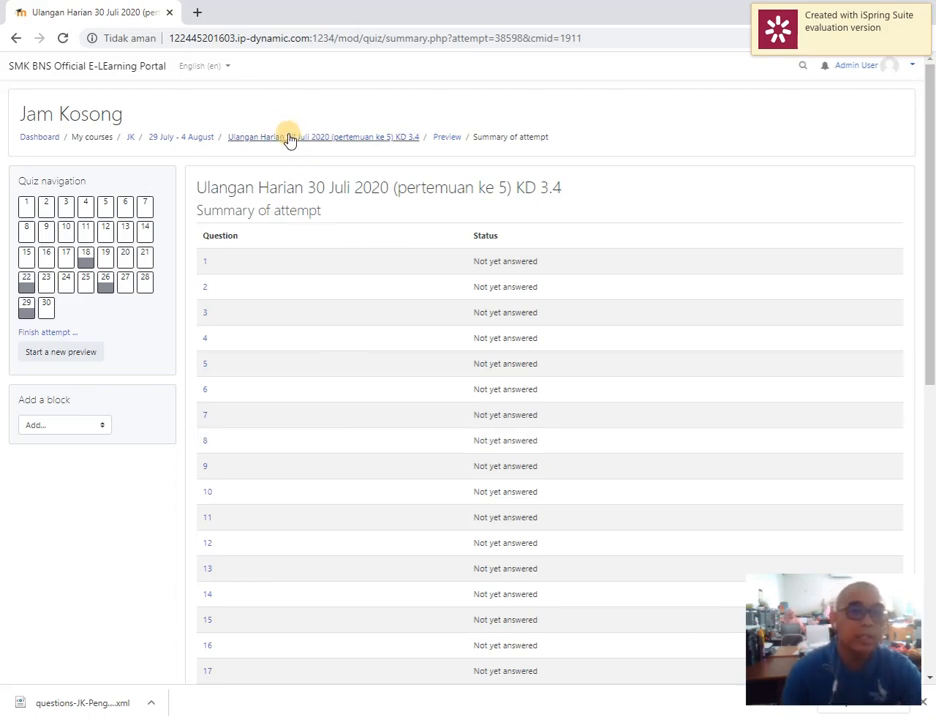
Return to the 29 July - 4 August course section and reopen the Ulangan Harian 30 Juli 2020 quiz
left_click(199, 143)
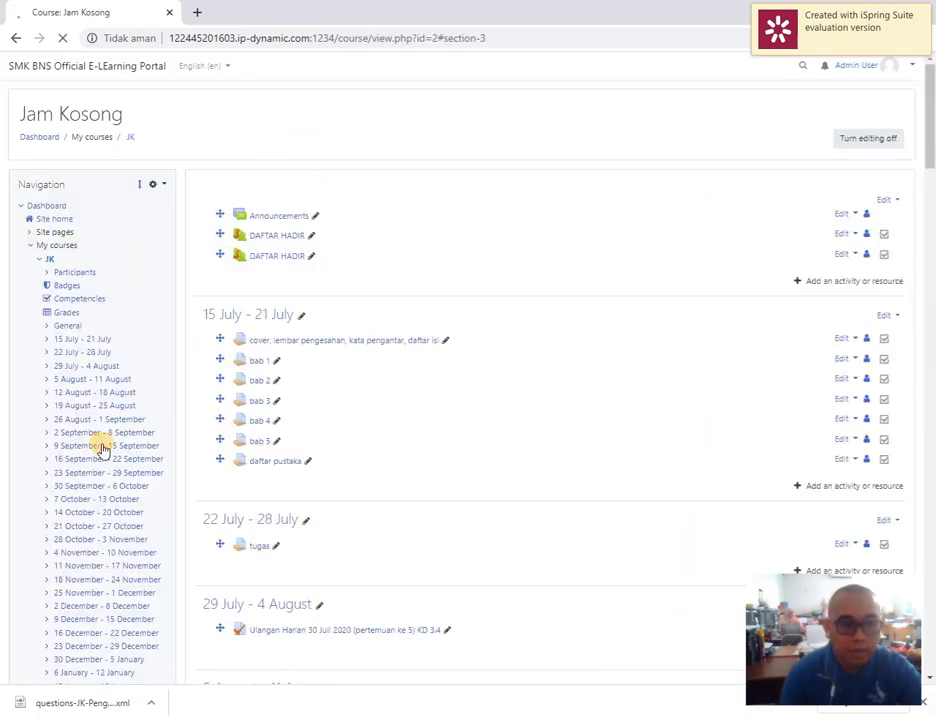
scroll(103, 448, "down", 5)
left_click(334, 125)
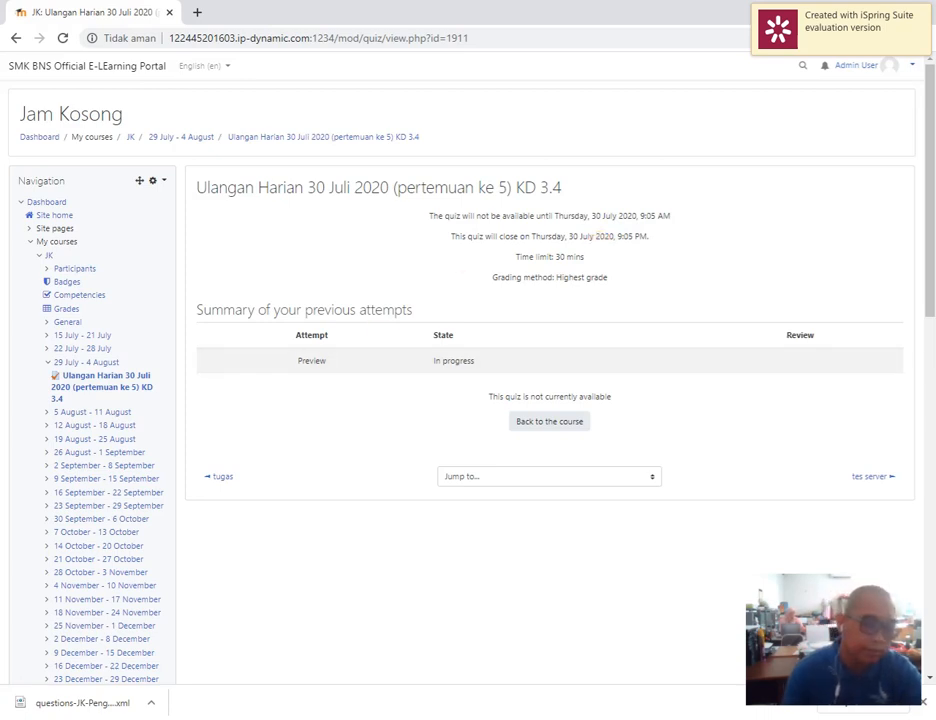
Open the quiz's settings and set its opening date to 24 July 2020, leaving the closing date as it is
scroll(4, 418, "down", 10)
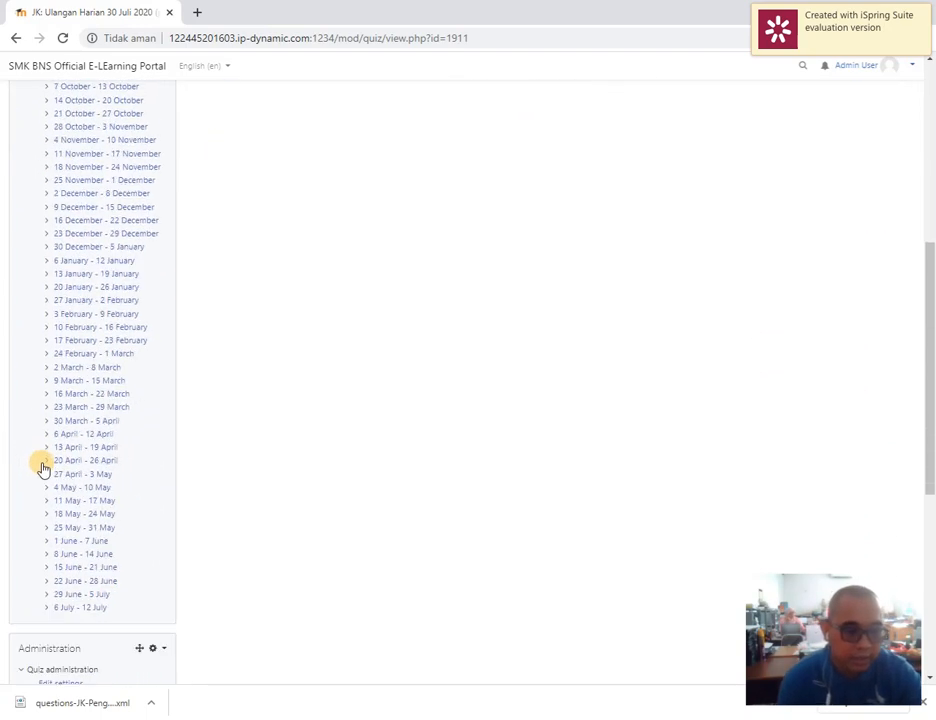
left_click(60, 241)
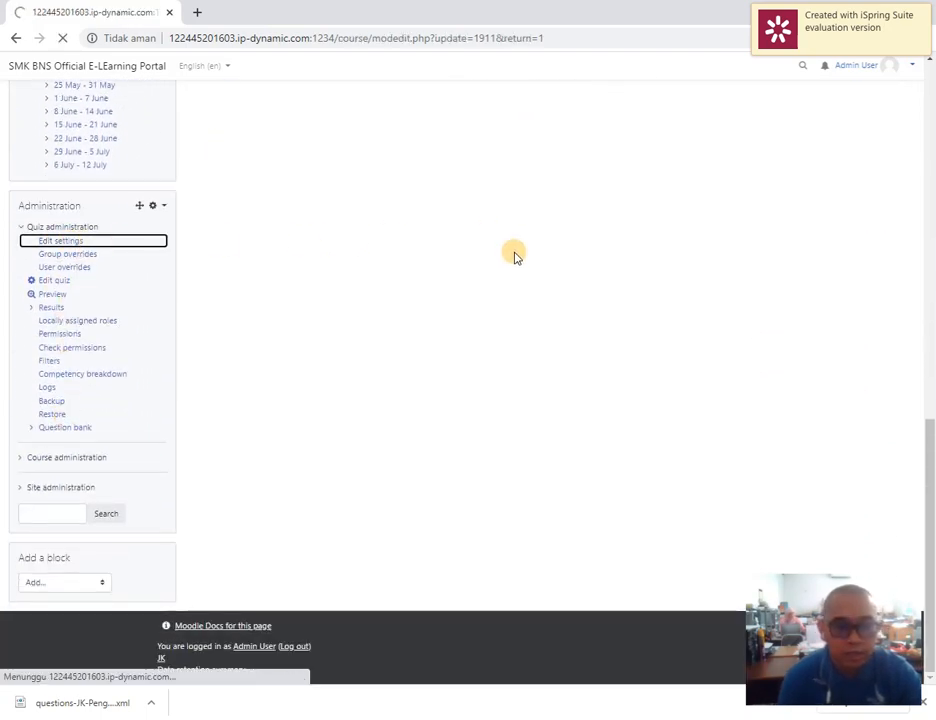
left_click(226, 457)
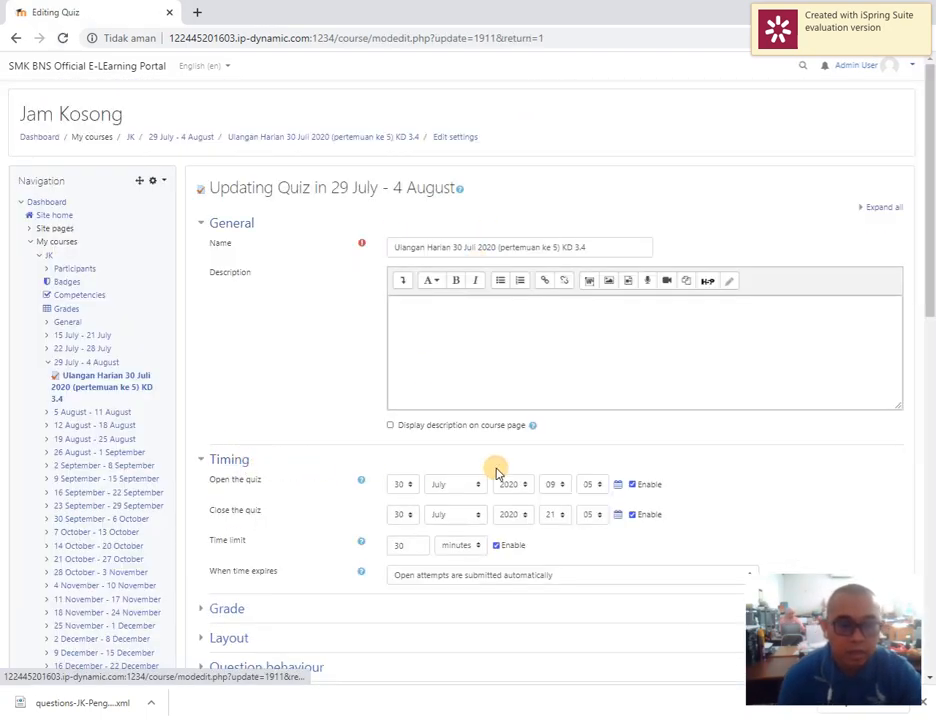
left_click(403, 484)
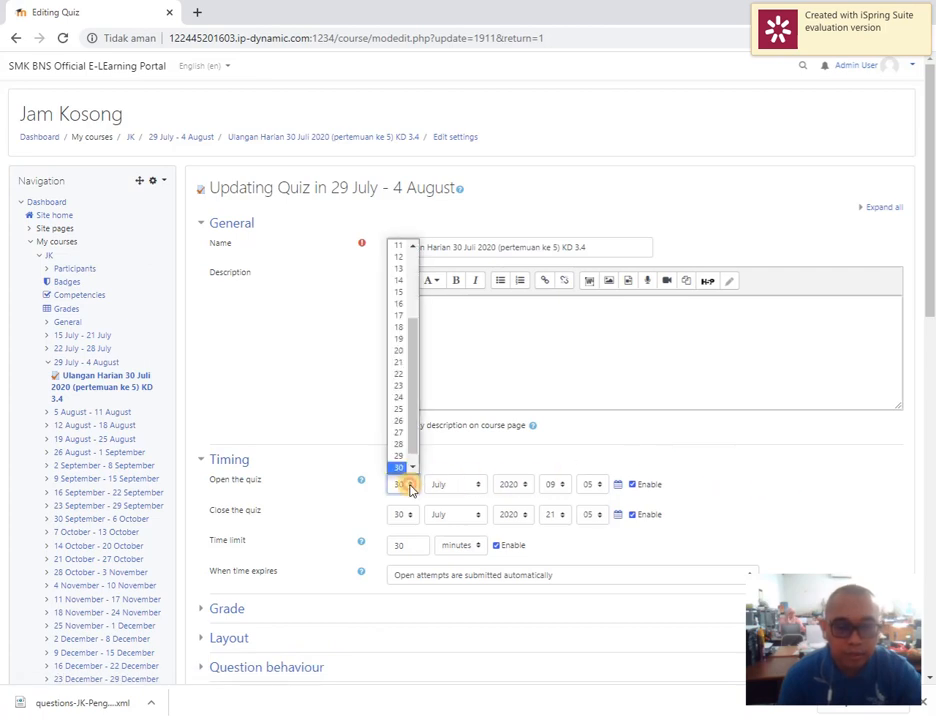
left_click(402, 397)
left_click(400, 514)
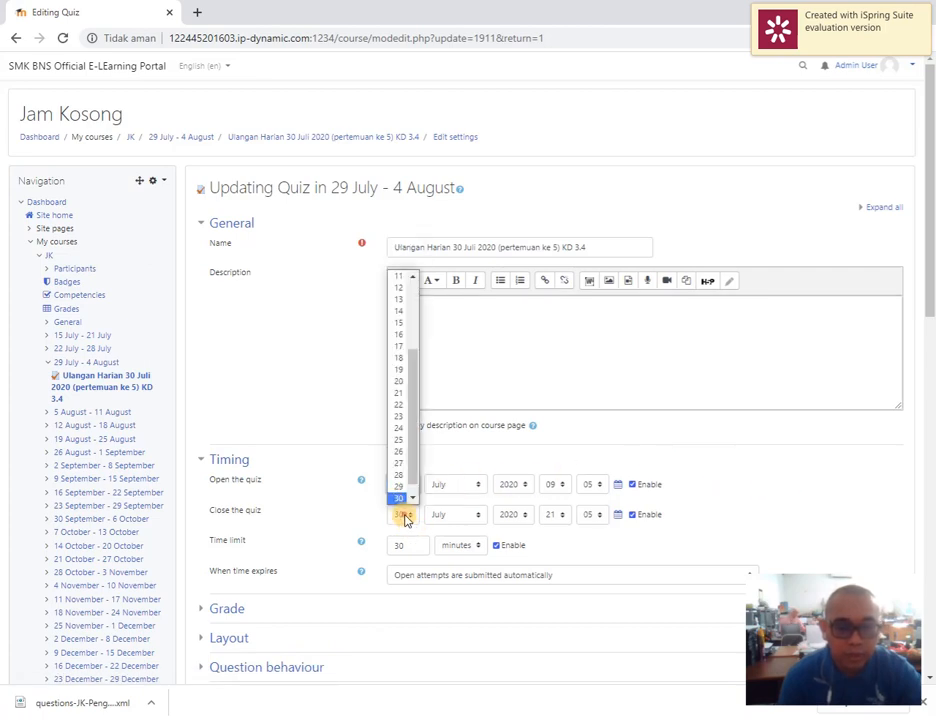
left_click(738, 434)
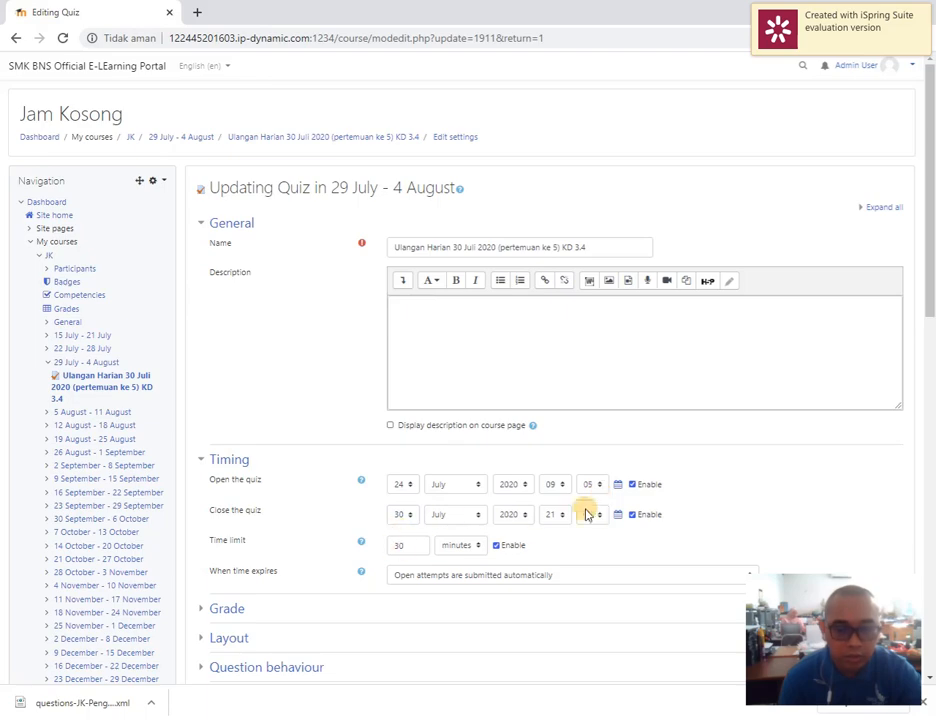
Set the minute of the quiz's opening time to 16, save and display the quiz, and refresh its page
left_click(594, 485)
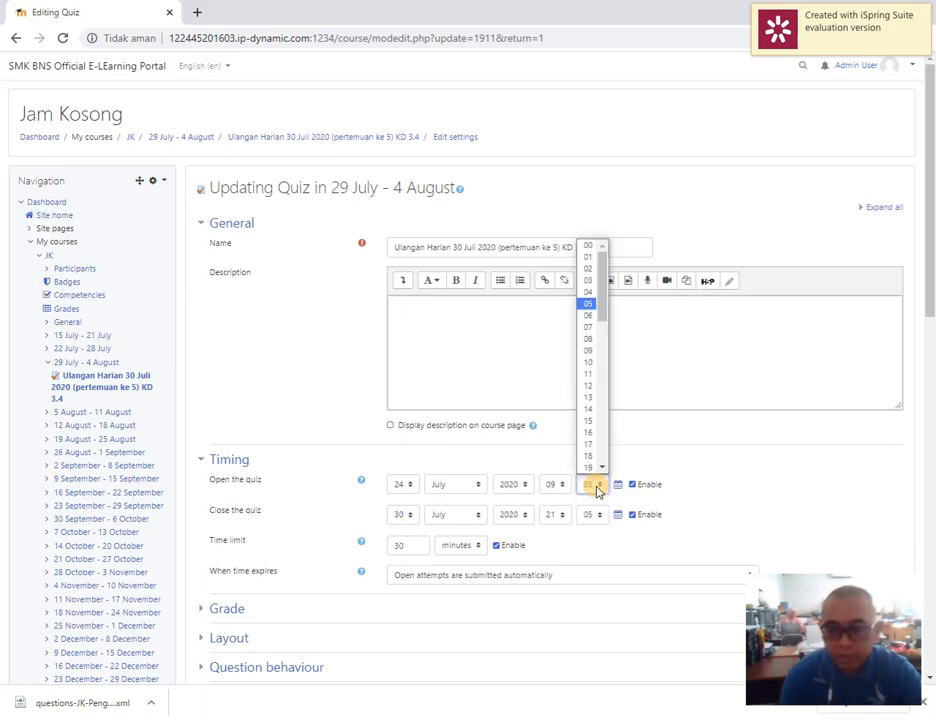
left_click(588, 432)
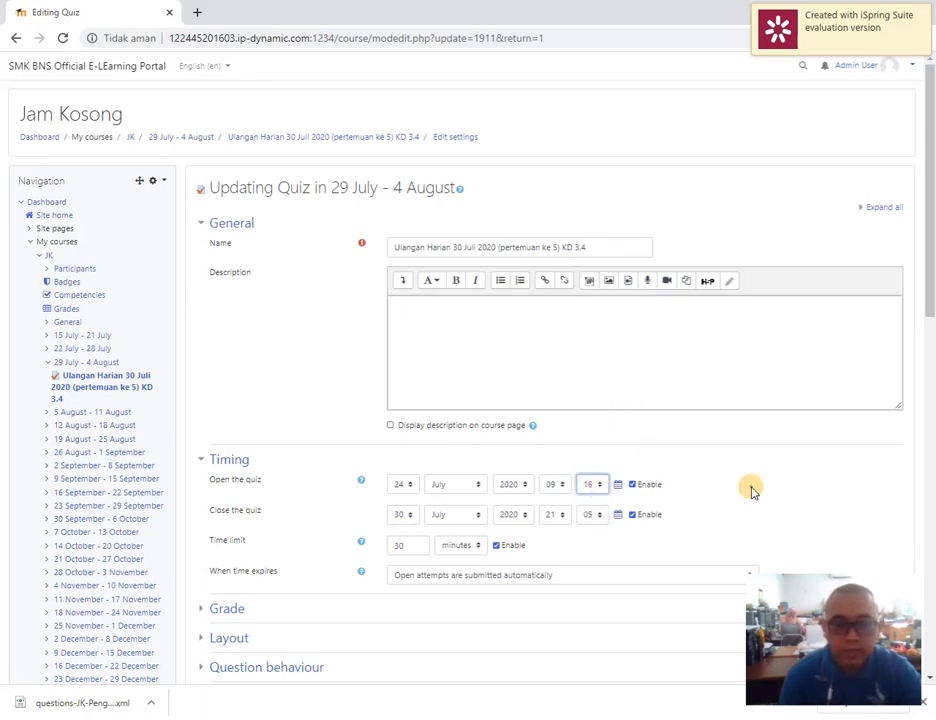
scroll(730, 500, "down", 4)
left_click(541, 596)
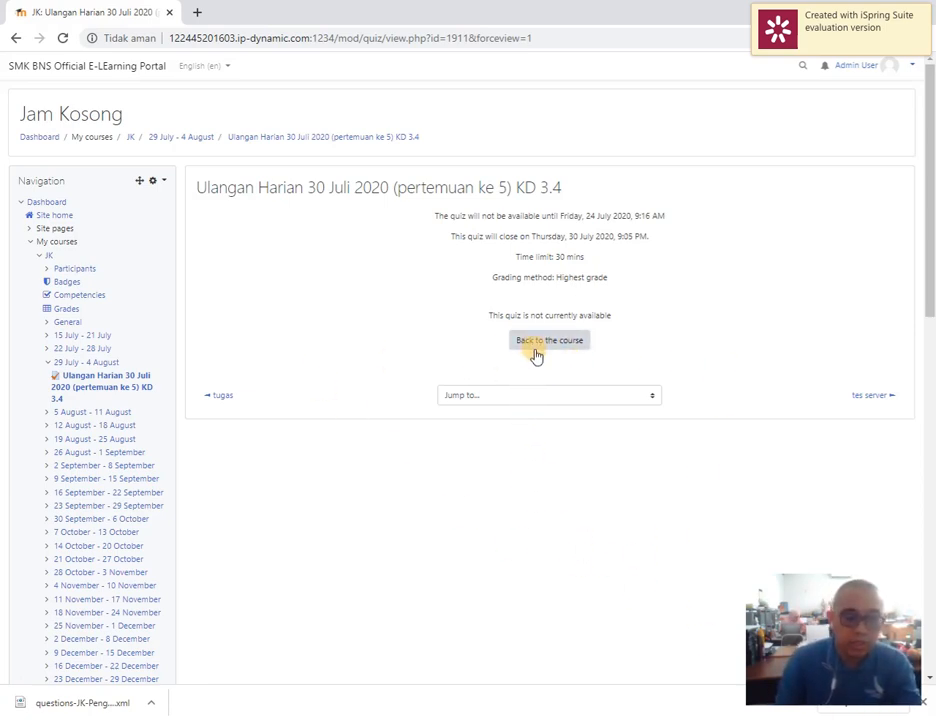
left_click(416, 142)
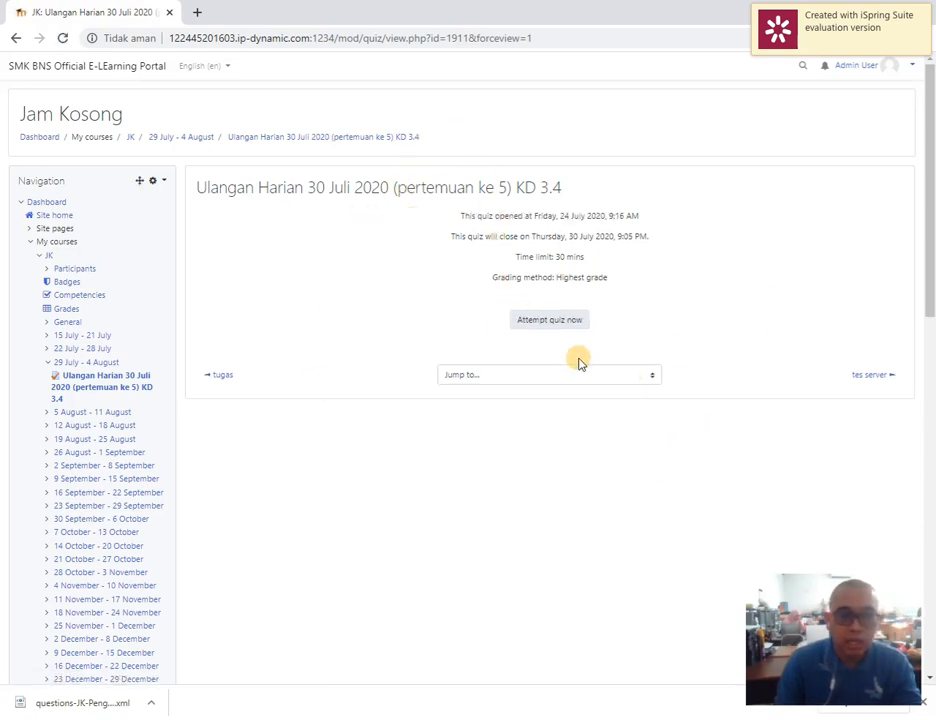